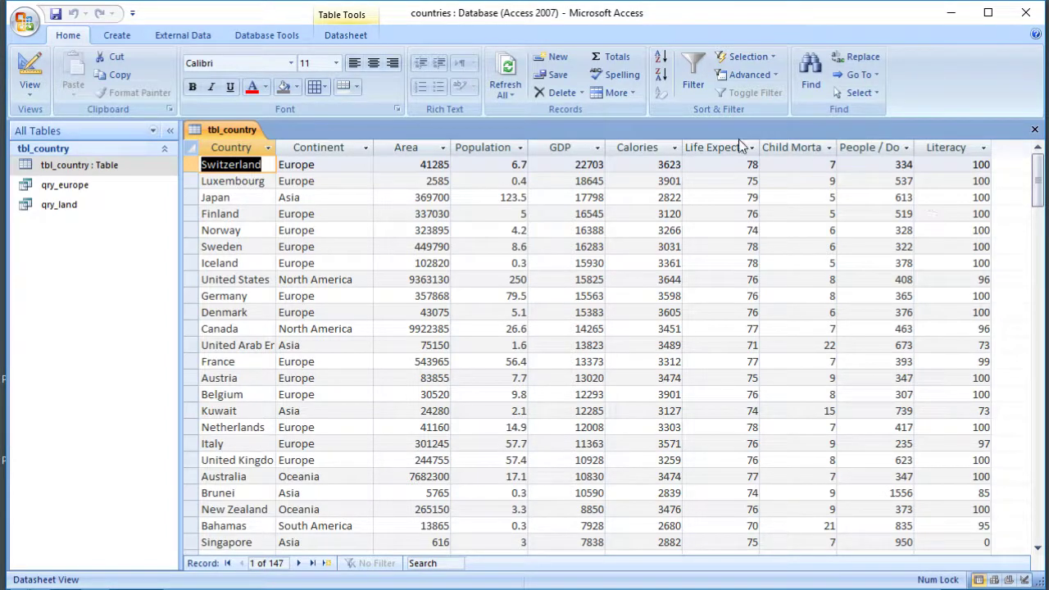
- From the Create tab, start a new Query Design with the Show Table dialog listing tbl_country
left_click(119, 39)
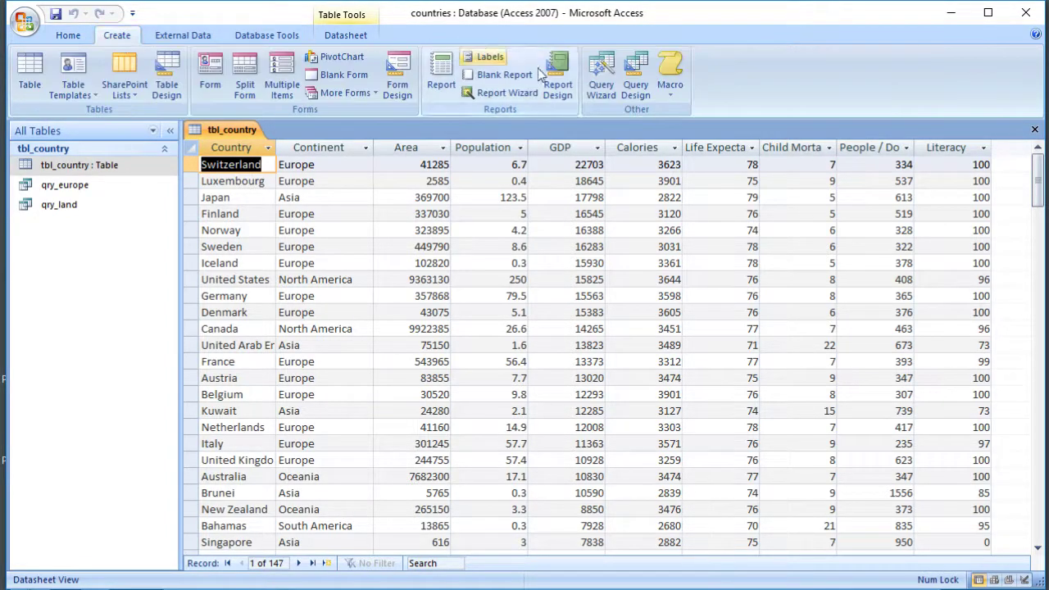
left_click(638, 89)
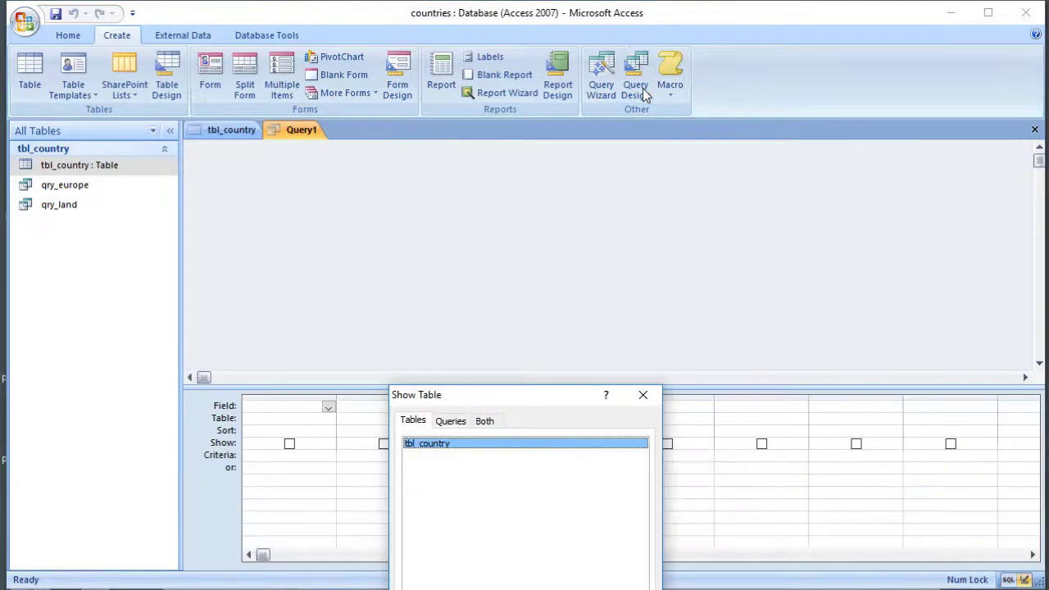
- Add tbl_country to the query and place its Country and Continent fields in the grid
left_click_drag(536, 403, 500, 205)
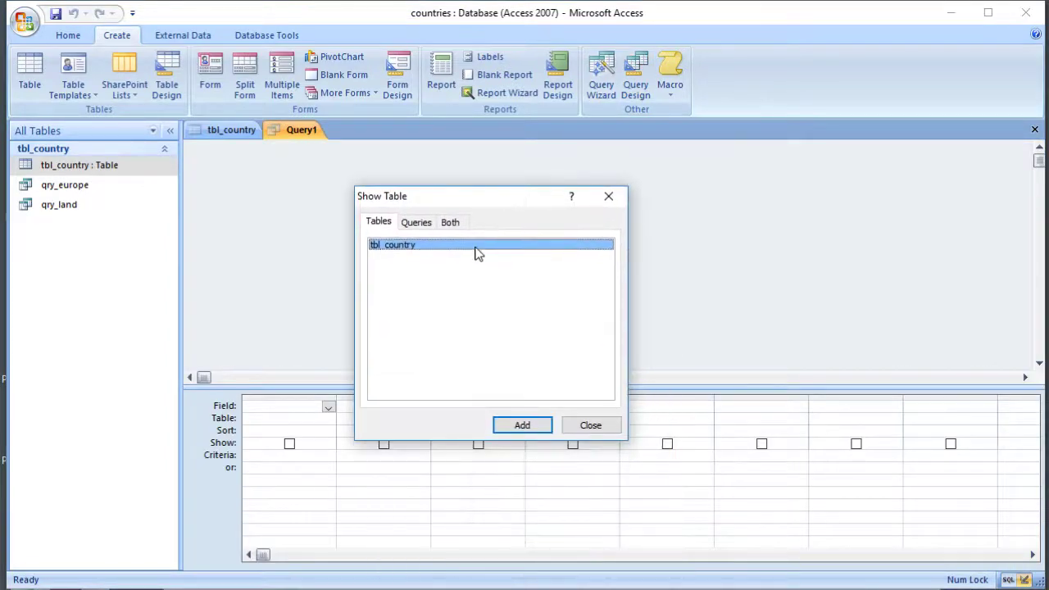
double_click(475, 246)
left_click(590, 424)
double_click(272, 194)
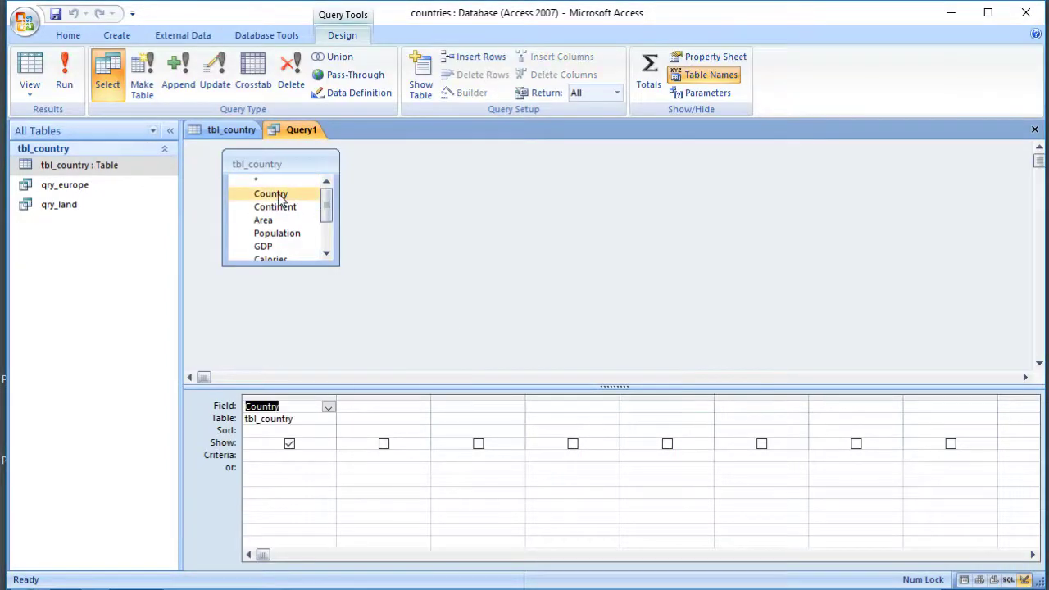
left_click(282, 208)
double_click(284, 210)
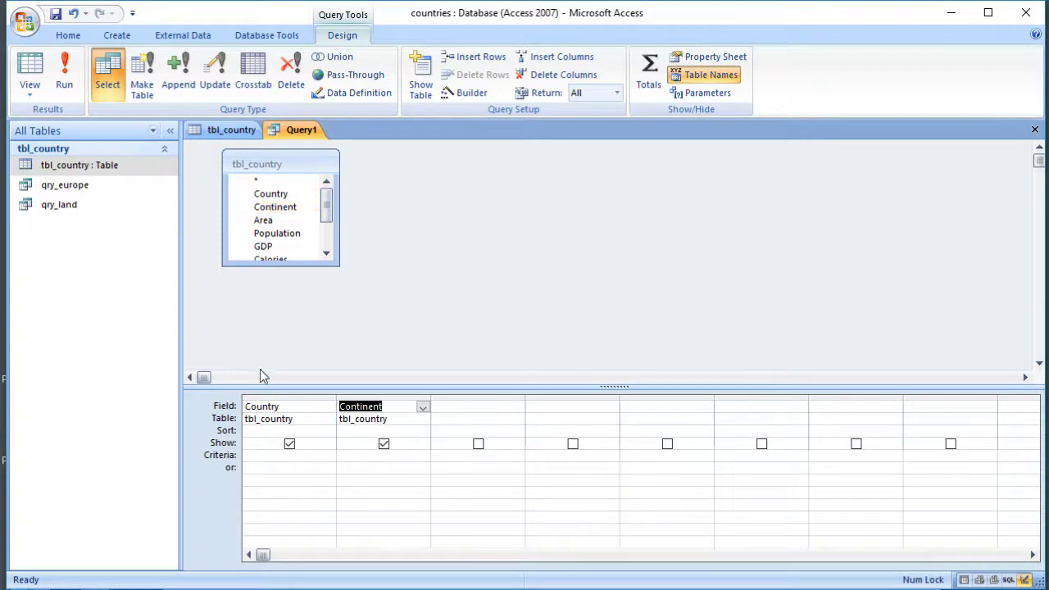
- Sort Country ascending and set the Continent criterion to europe, then run the query and return to design
left_click(297, 431)
double_click(298, 431)
left_click(368, 455)
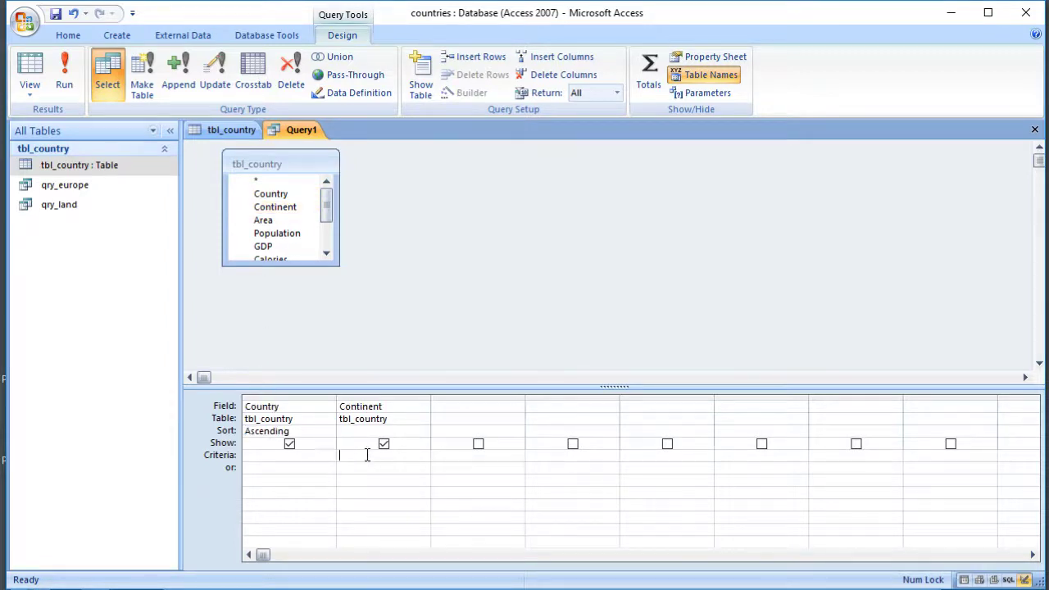
type("europe")
left_click(385, 469)
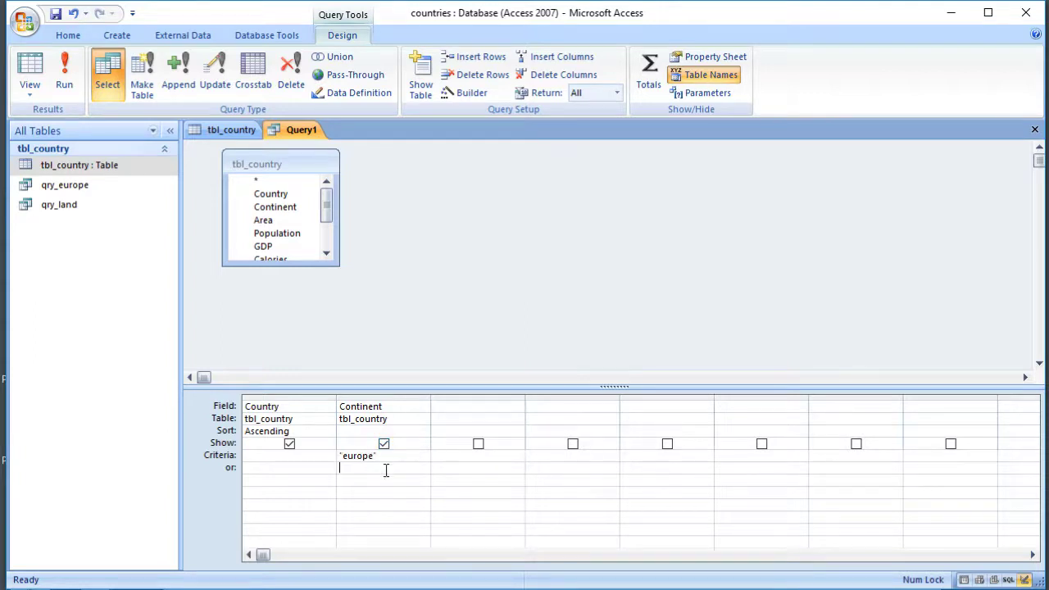
left_click(30, 69)
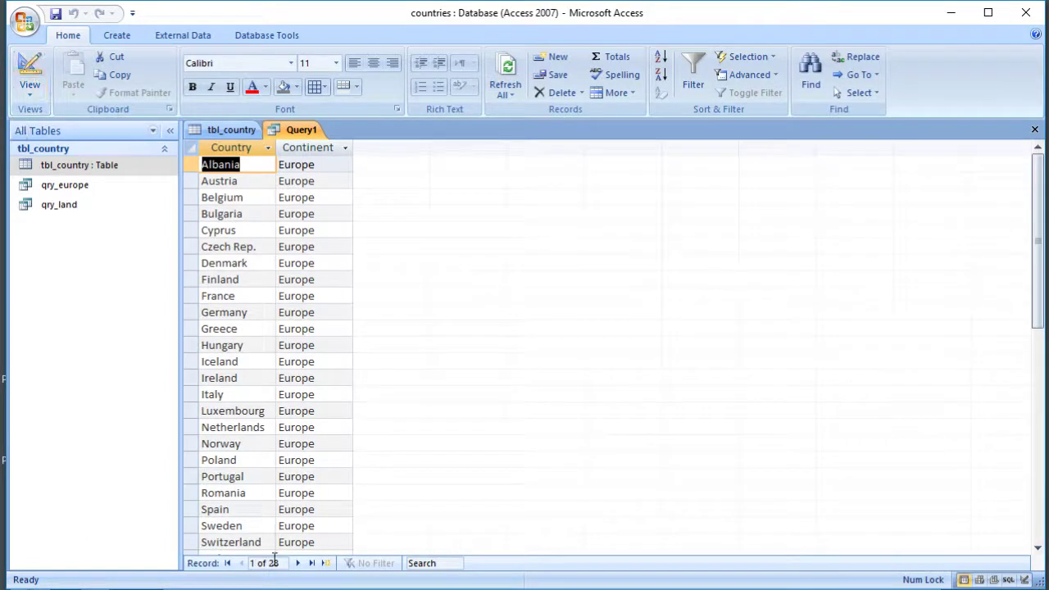
left_click(32, 69)
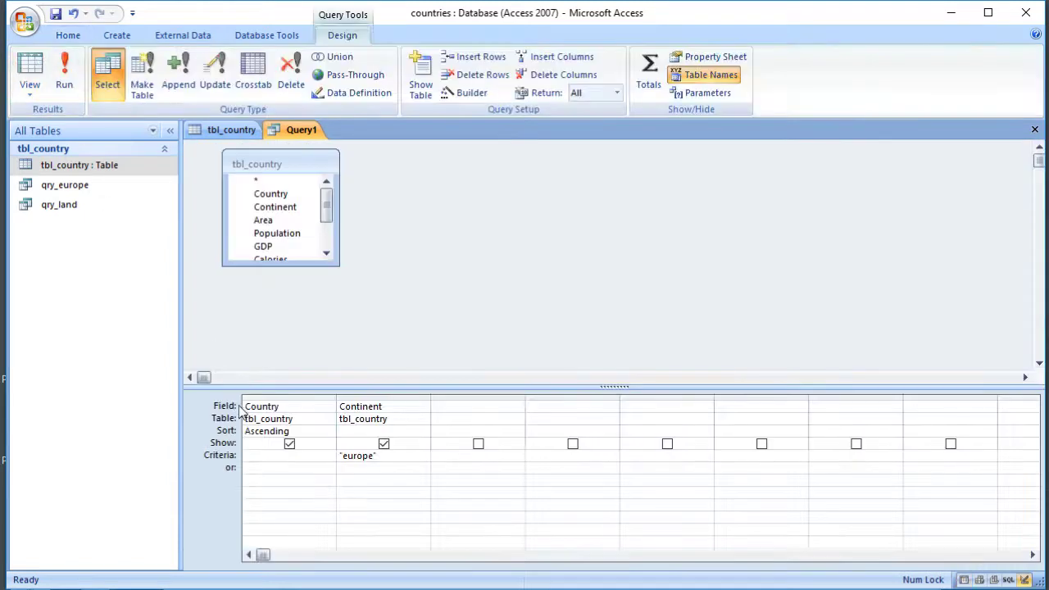
- Add calculated columns 123, "hello" and 1+2, then check the datasheet showing 123, hello and 3
left_click(446, 407)
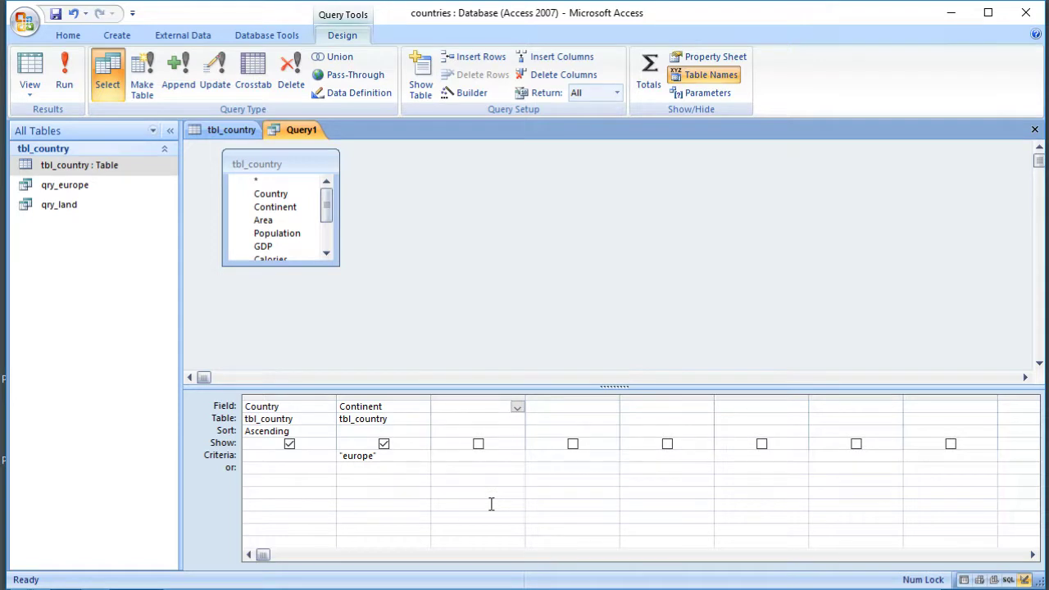
type("123")
left_click(599, 405)
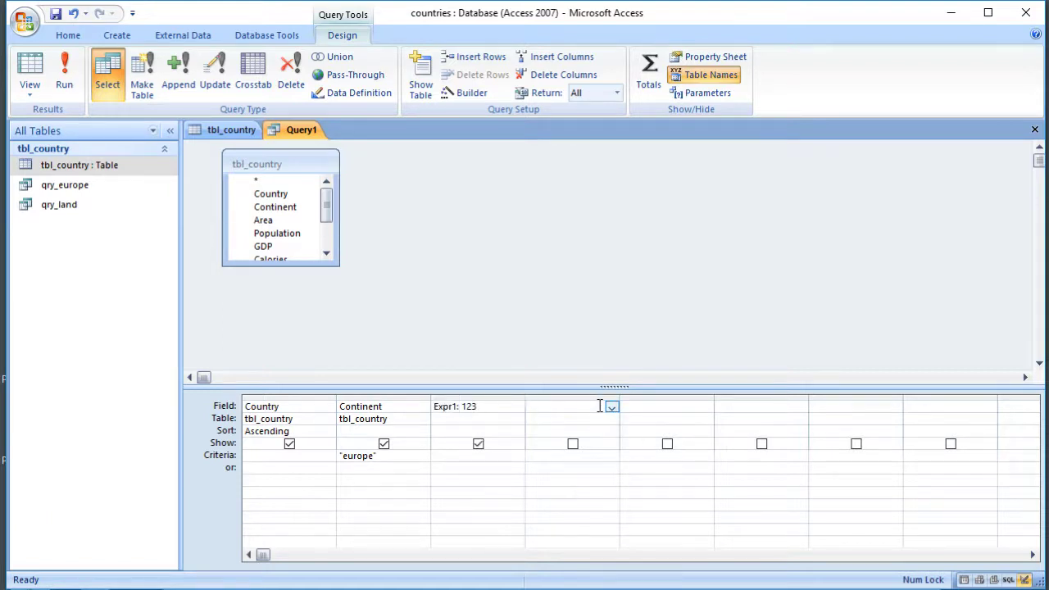
type("\"hello")
left_click(683, 407)
type("1+2")
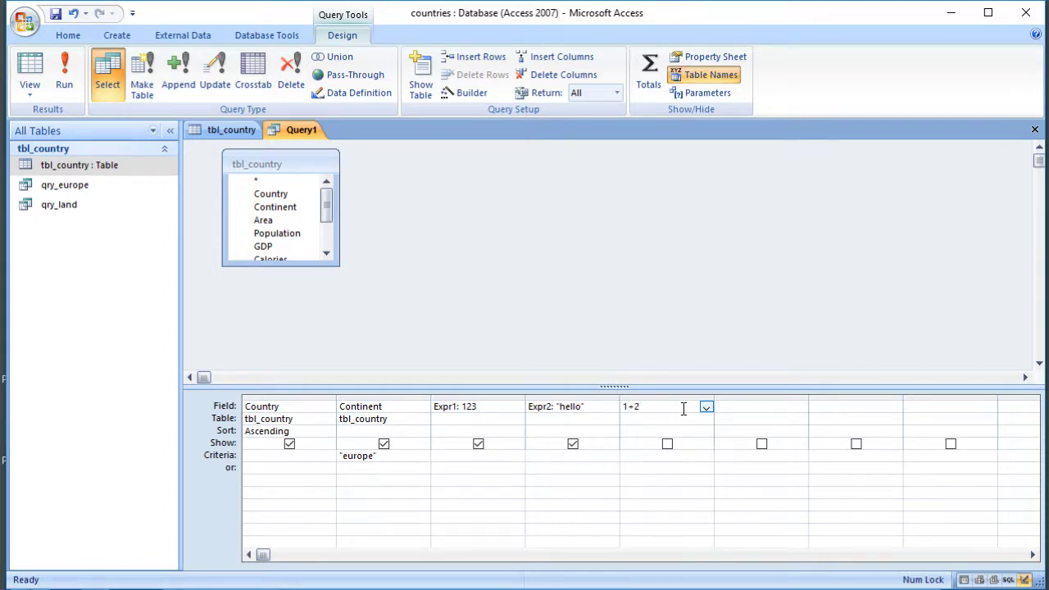
left_click(625, 478)
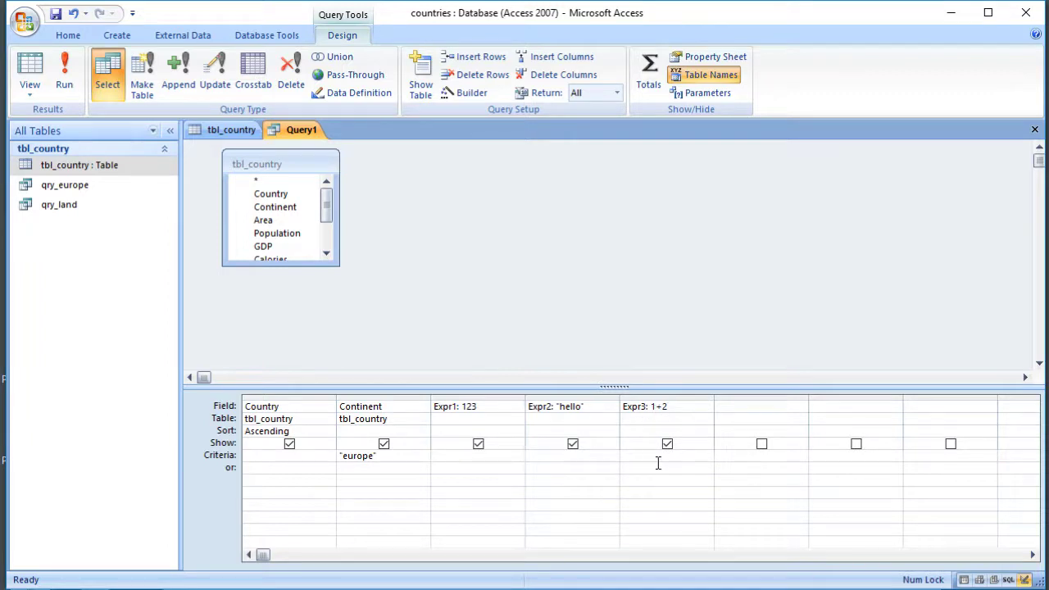
left_click(31, 73)
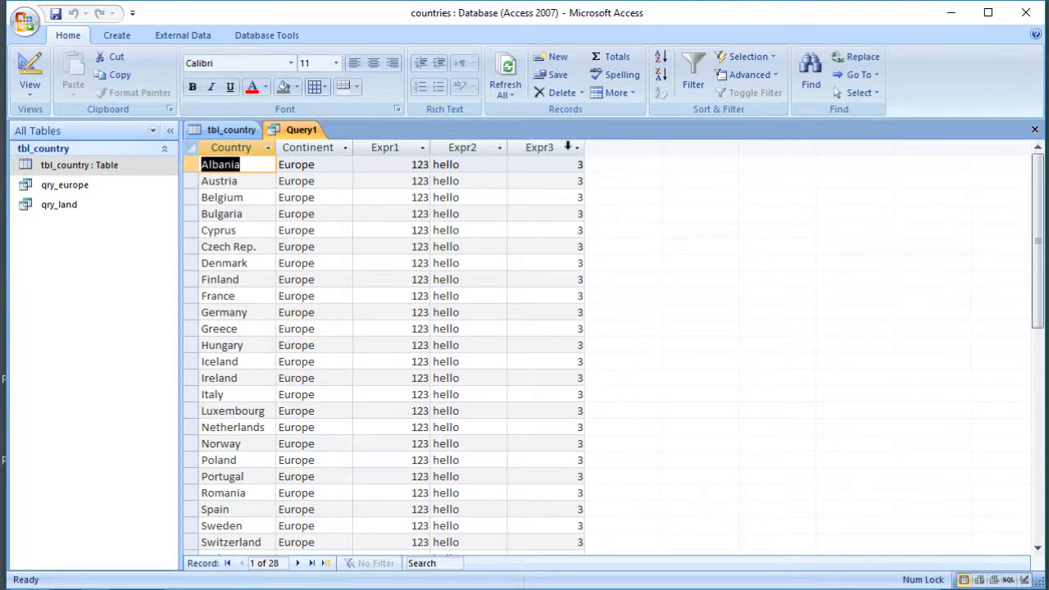
left_click(33, 72)
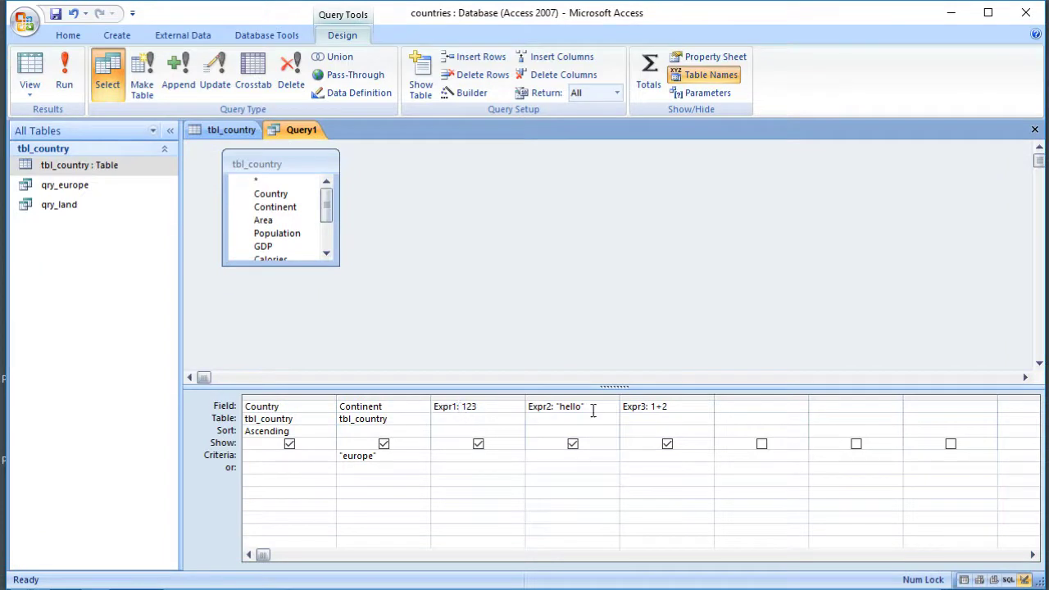
- Add a date() column in the sixth field and view the datasheet showing 15/06/2017
left_click(735, 406)
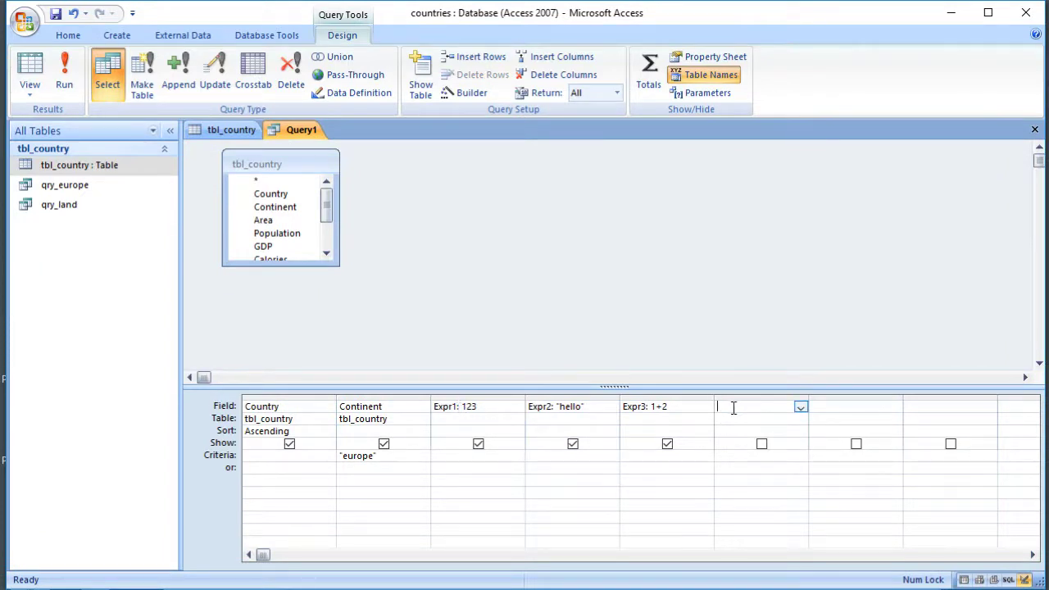
type("date()")
left_click(718, 491)
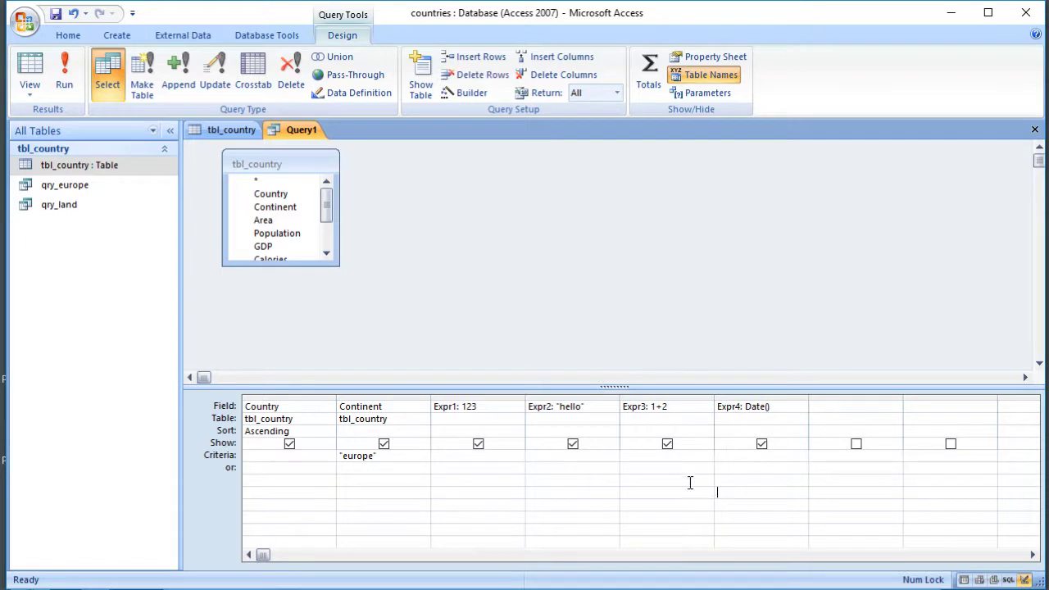
left_click(29, 67)
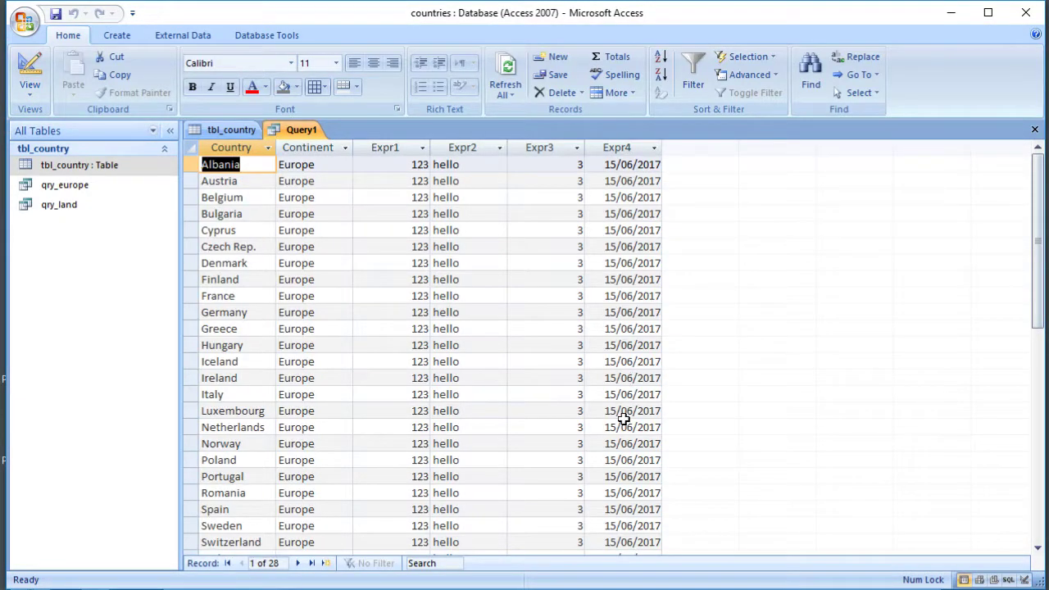
left_click(30, 67)
left_click(456, 407)
left_click(30, 67)
left_click(27, 66)
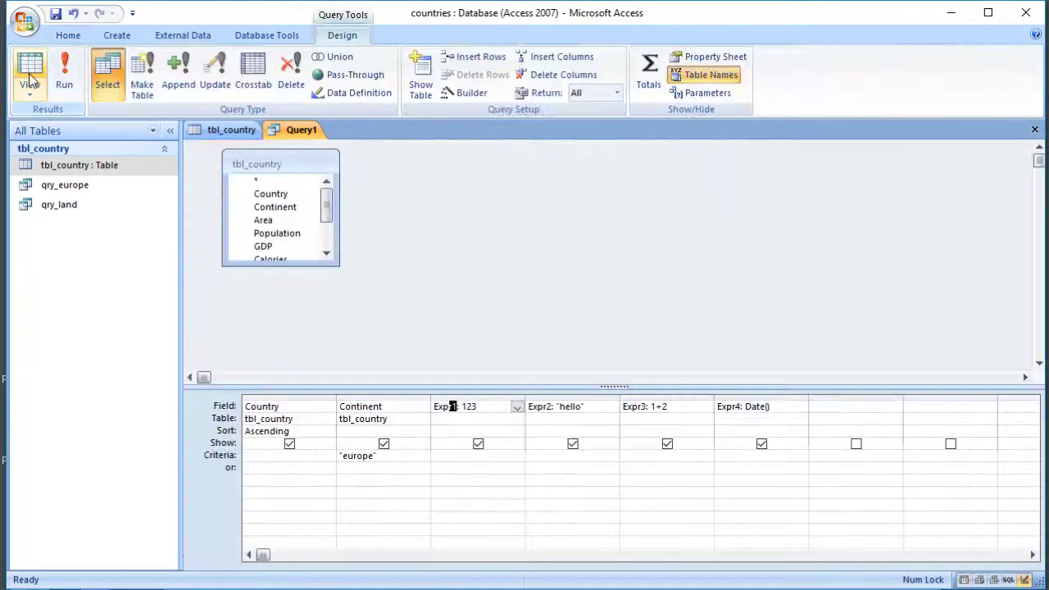
- Rename Expr1, Expr2 and Expr4 to number, word and today, then check the results
double_click(453, 406)
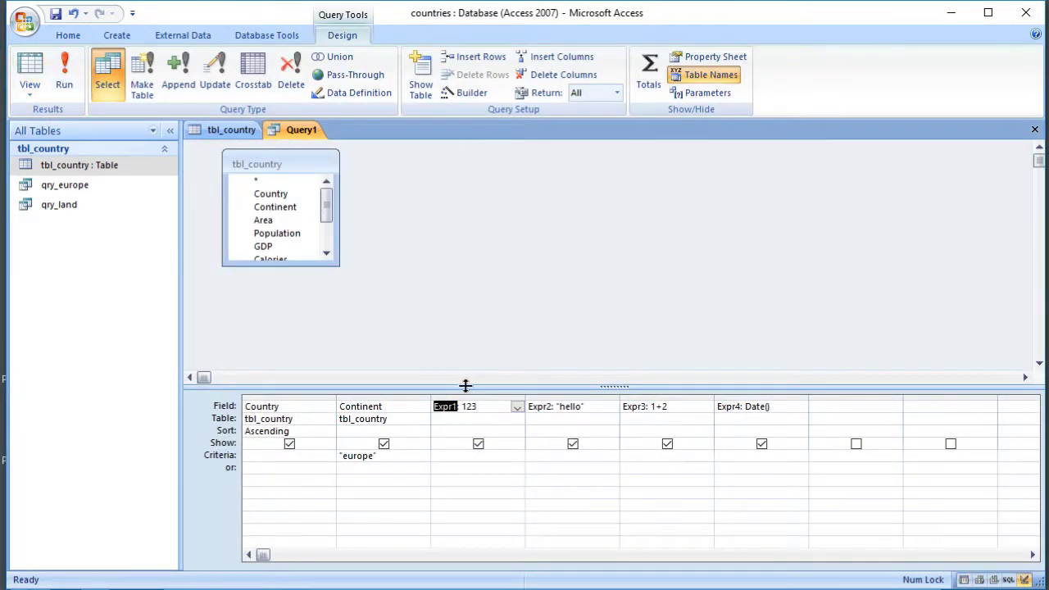
type("number")
left_click(551, 406)
double_click(547, 405)
type("wo")
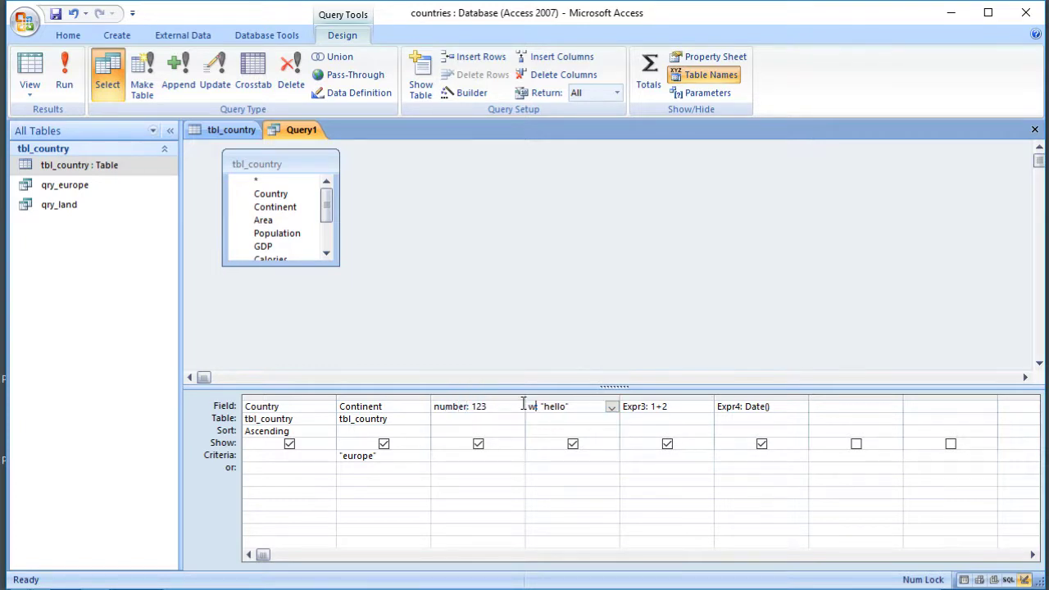
type("rd")
double_click(733, 405)
type("today")
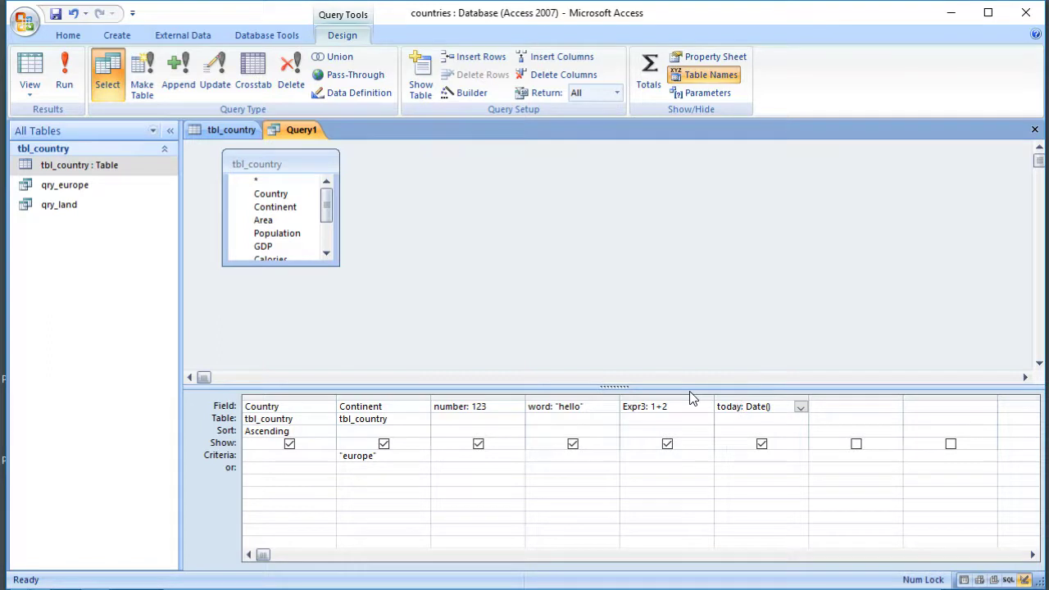
left_click(667, 486)
left_click(33, 62)
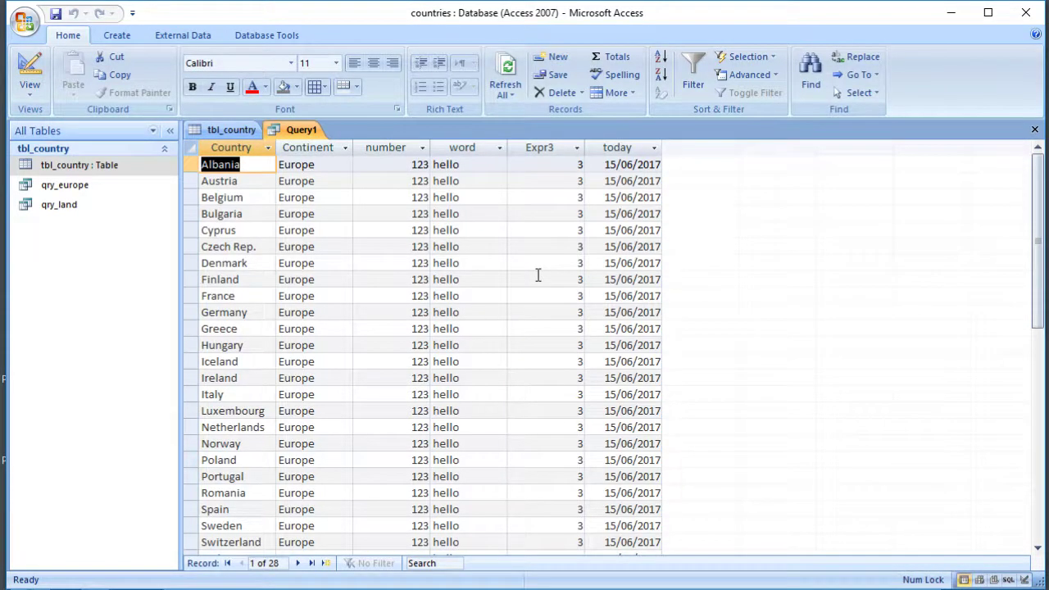
left_click(29, 69)
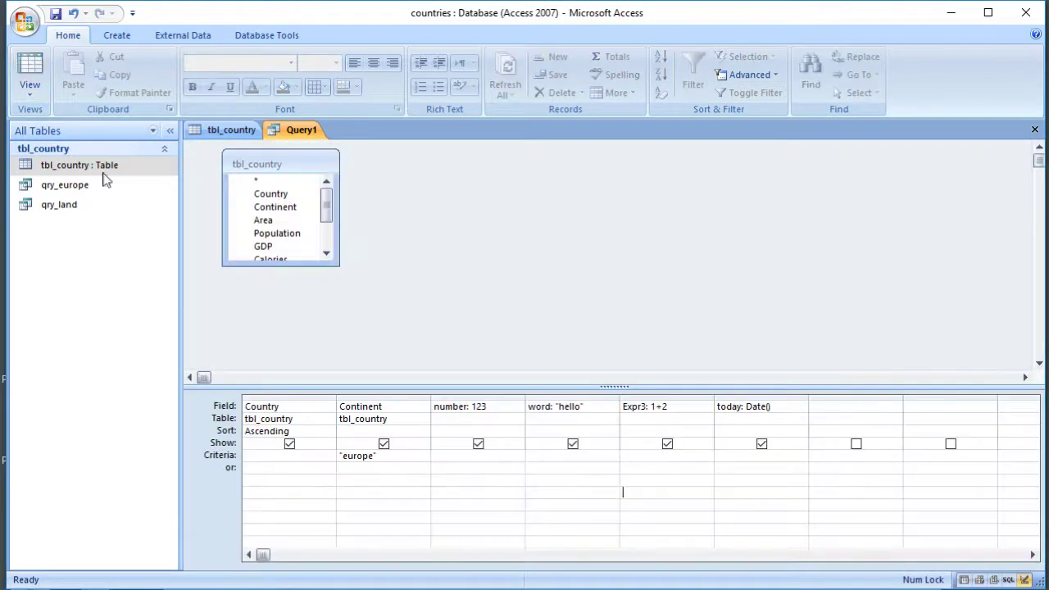
- Label the Continent column as where: and view the results
left_click(340, 405)
type("where")
type(":")
key("BackSpace")
key("BackSpace")
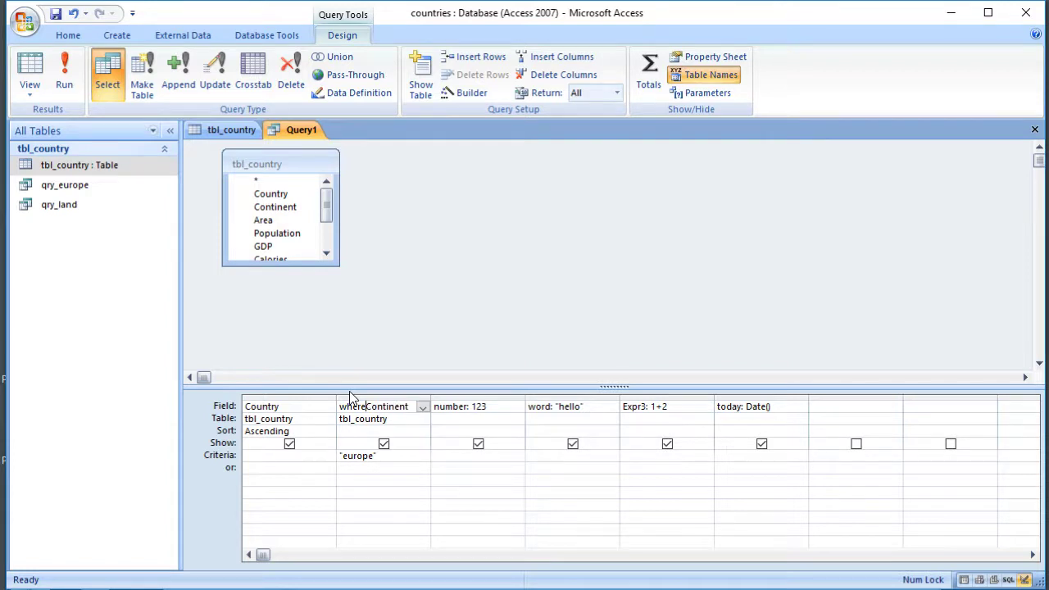
type(":")
left_click(340, 497)
left_click(36, 72)
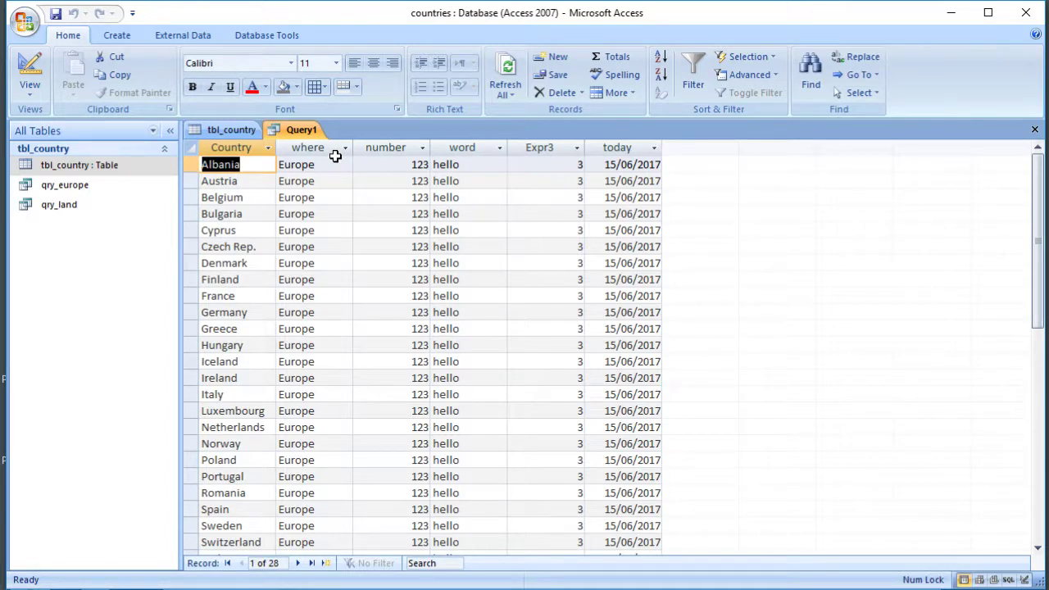
left_click(26, 67)
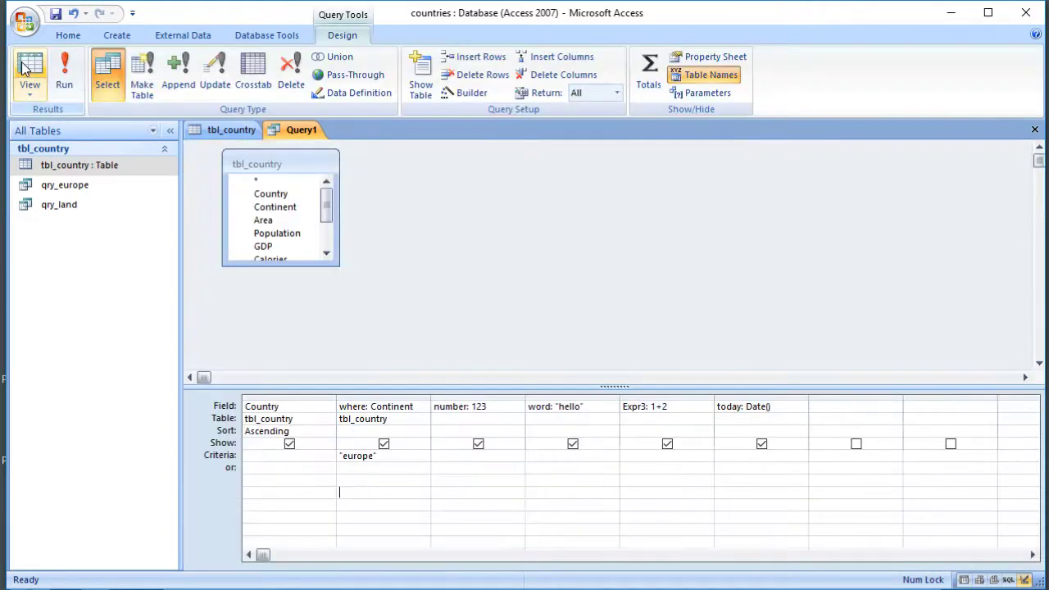
- Delete the number, word, Expr3, today and where: Continent columns from the grid
left_click_drag(468, 396, 748, 408)
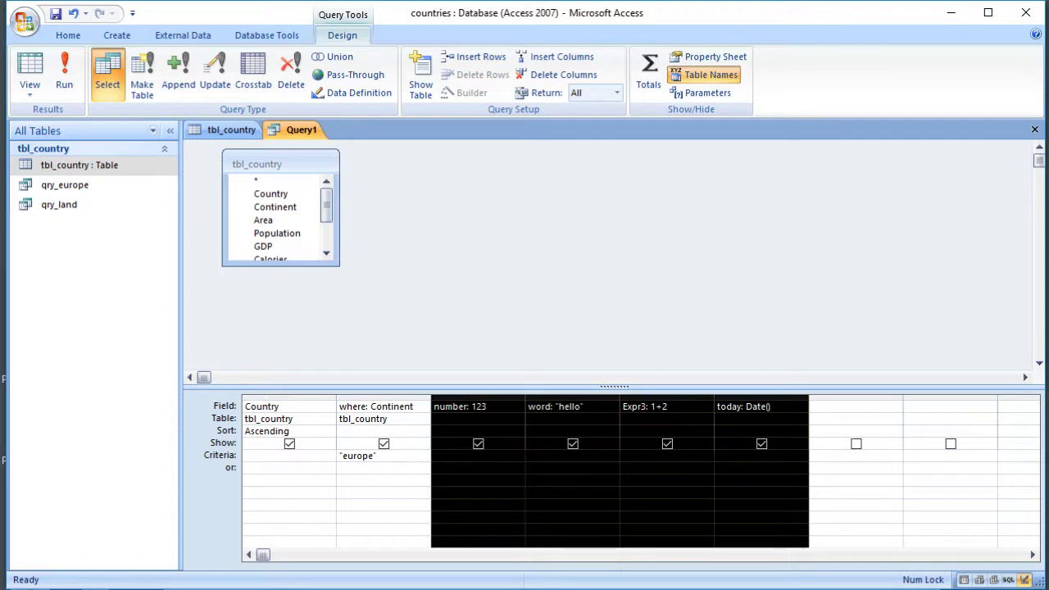
key("Delete")
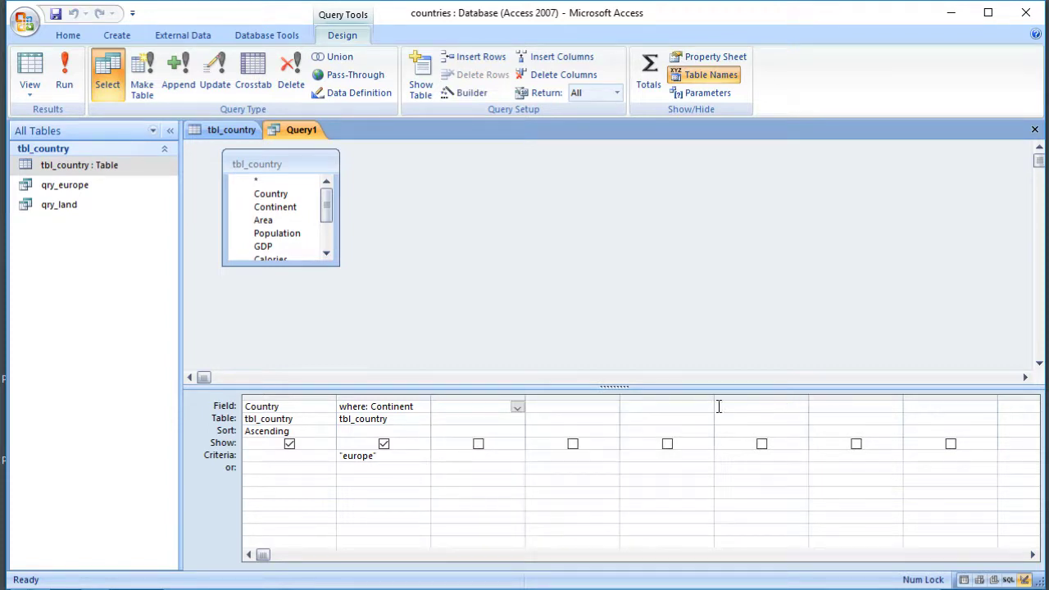
left_click(401, 395)
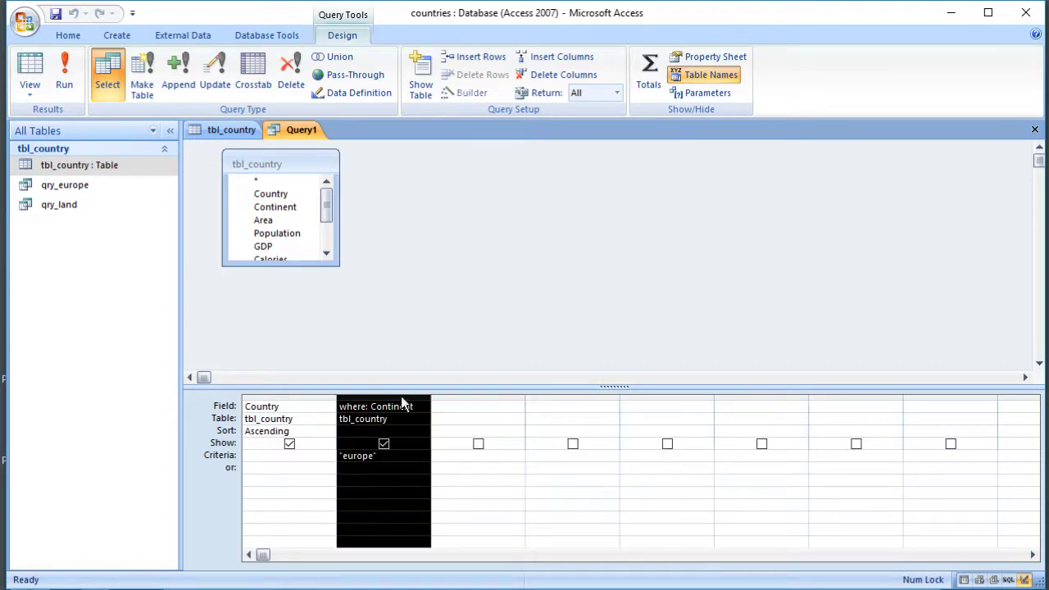
key("Delete")
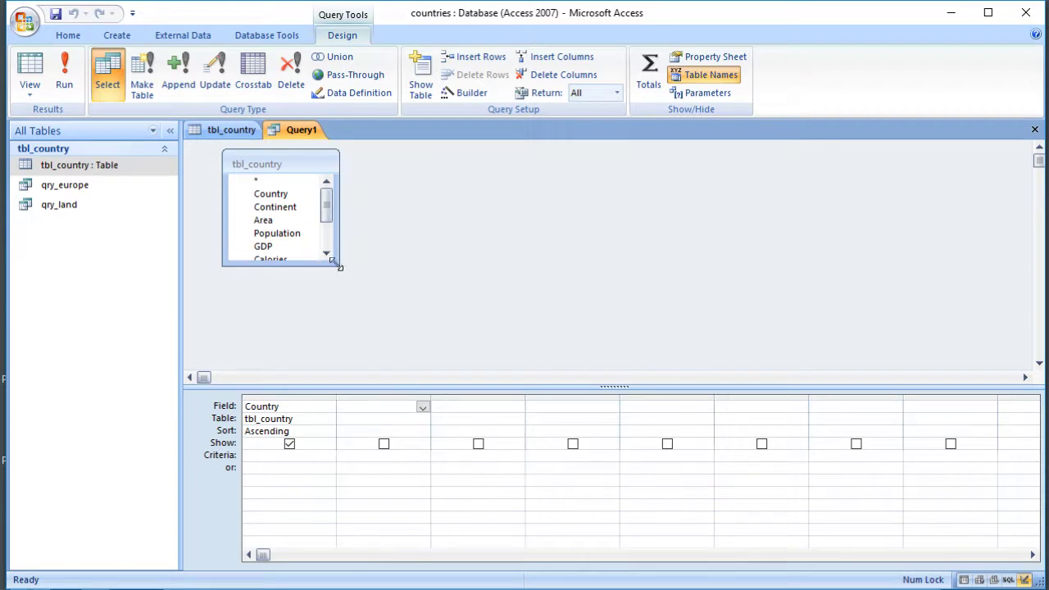
- Add the Population field and view the 147 resulting records
left_click_drag(340, 264, 361, 345)
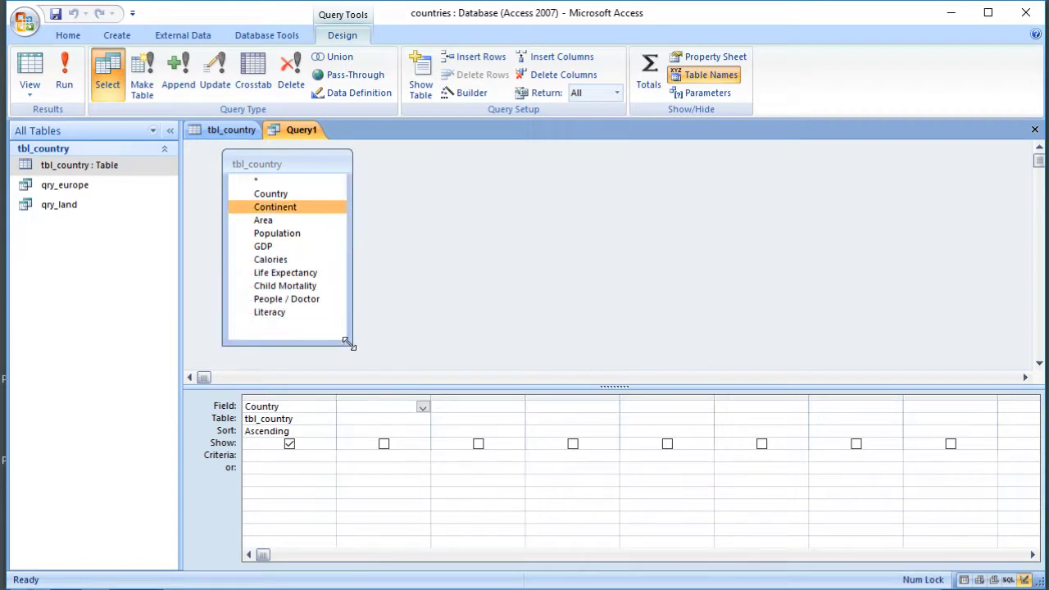
double_click(293, 235)
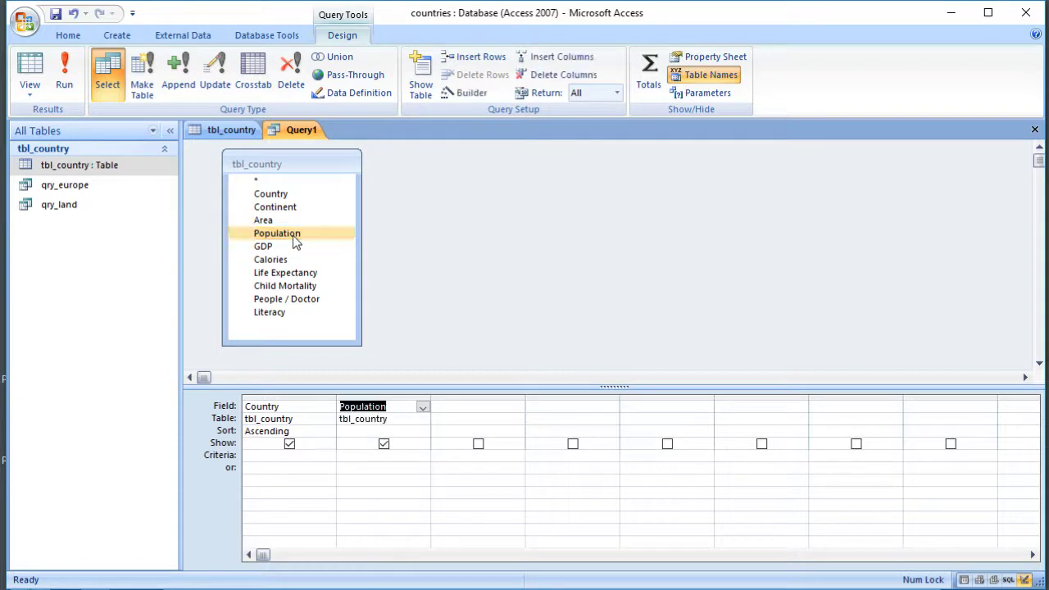
left_click(25, 67)
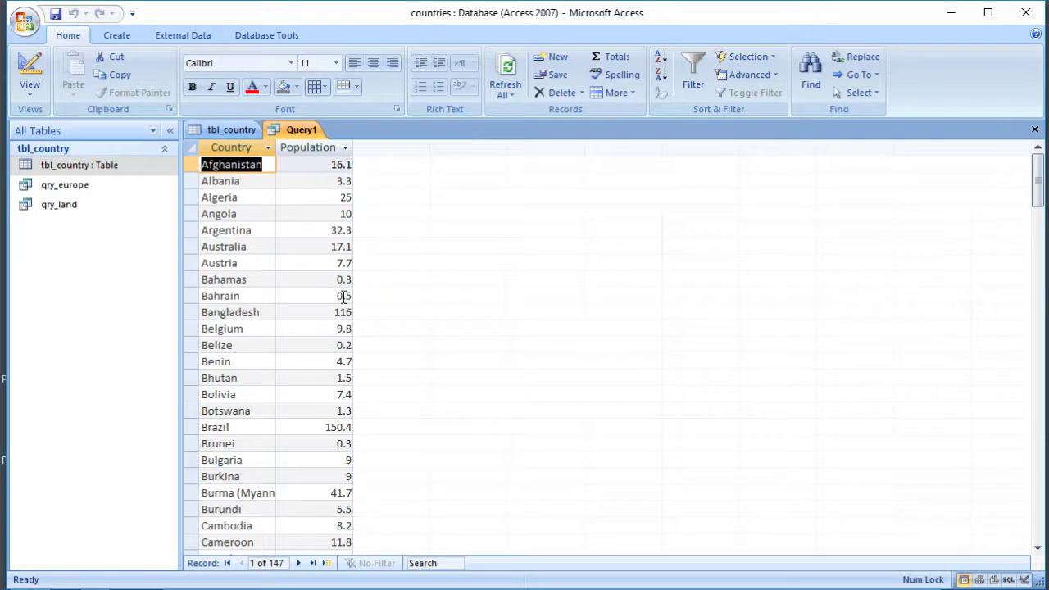
left_click(191, 280)
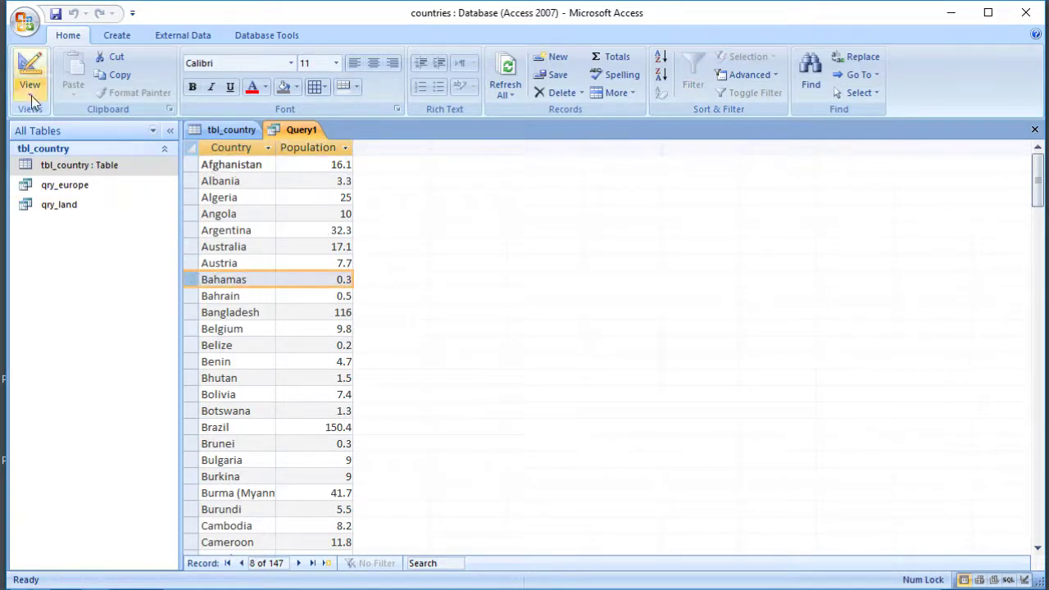
left_click(24, 72)
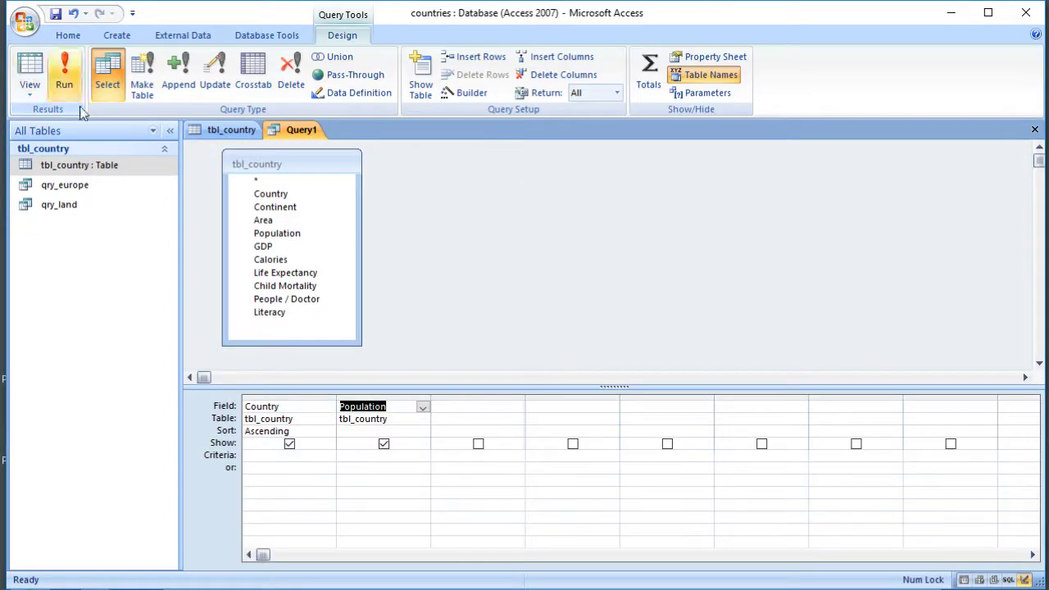
- Add a calculated column [population]*1000000 and run the query to see its values
left_click(482, 405)
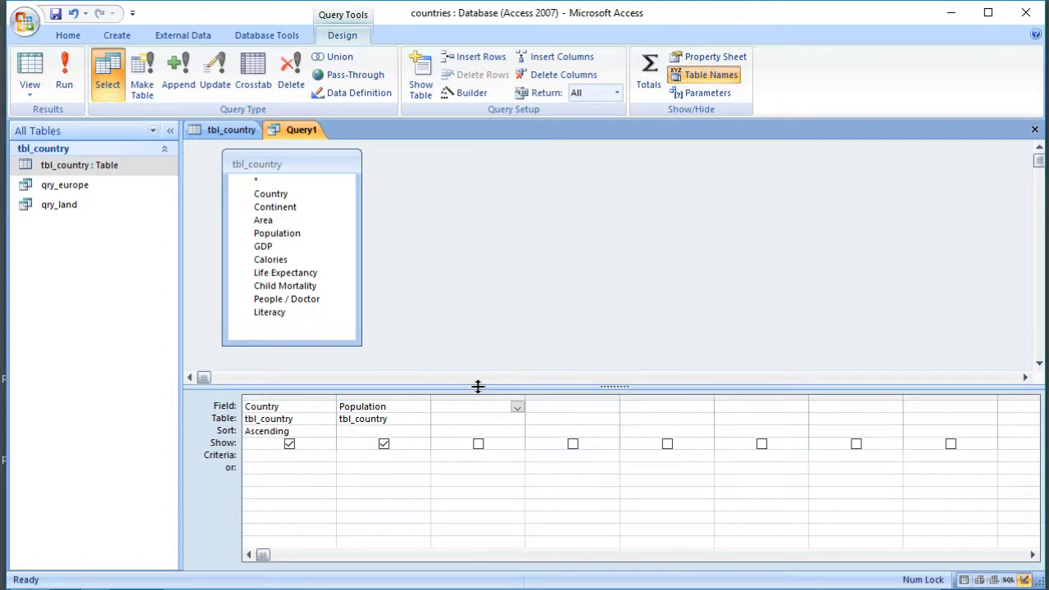
type("[")
type("populat")
type("ion")
type("]")
type("000000")
left_click(434, 503)
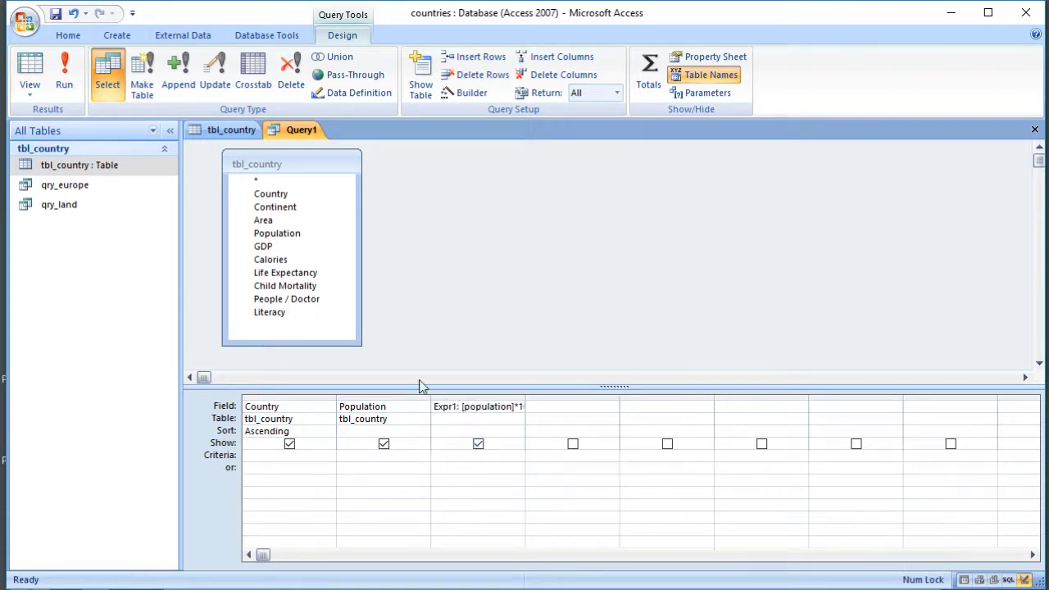
left_click(31, 72)
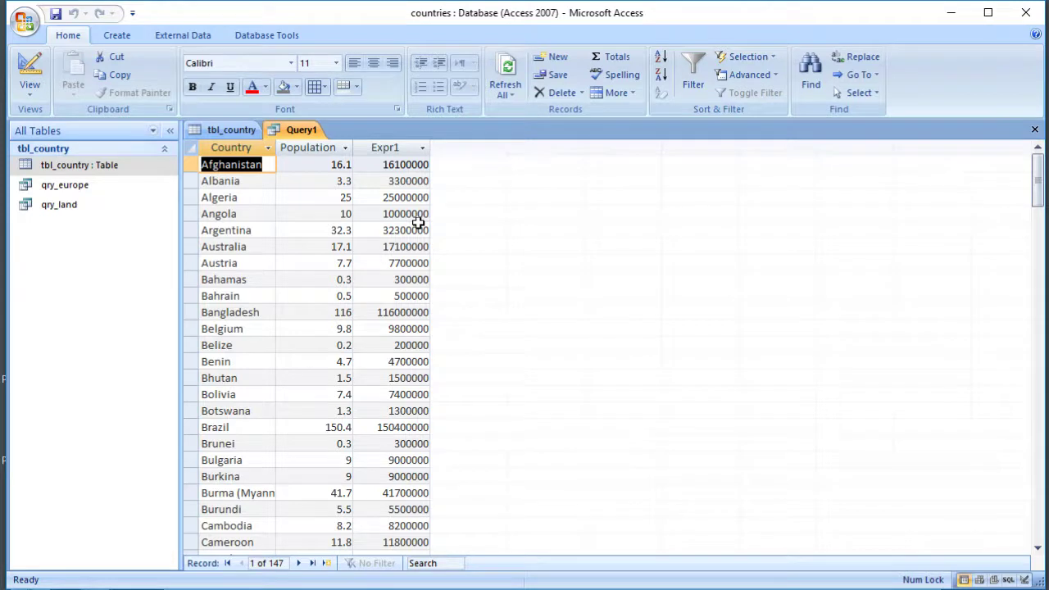
left_click(33, 64)
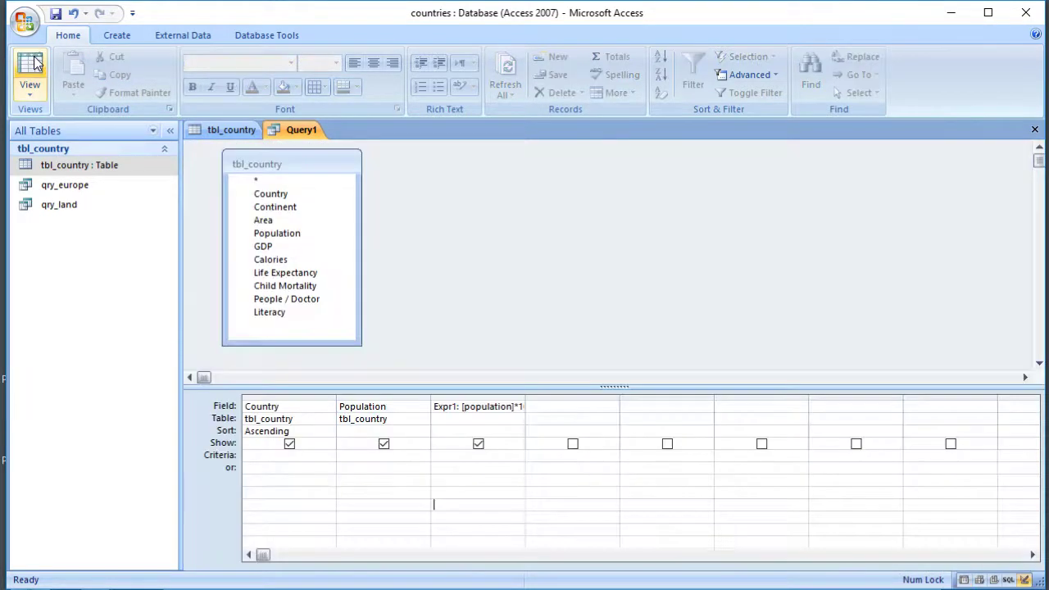
- Add Population to the fourth column, then delete it so the column is empty
left_click(563, 406)
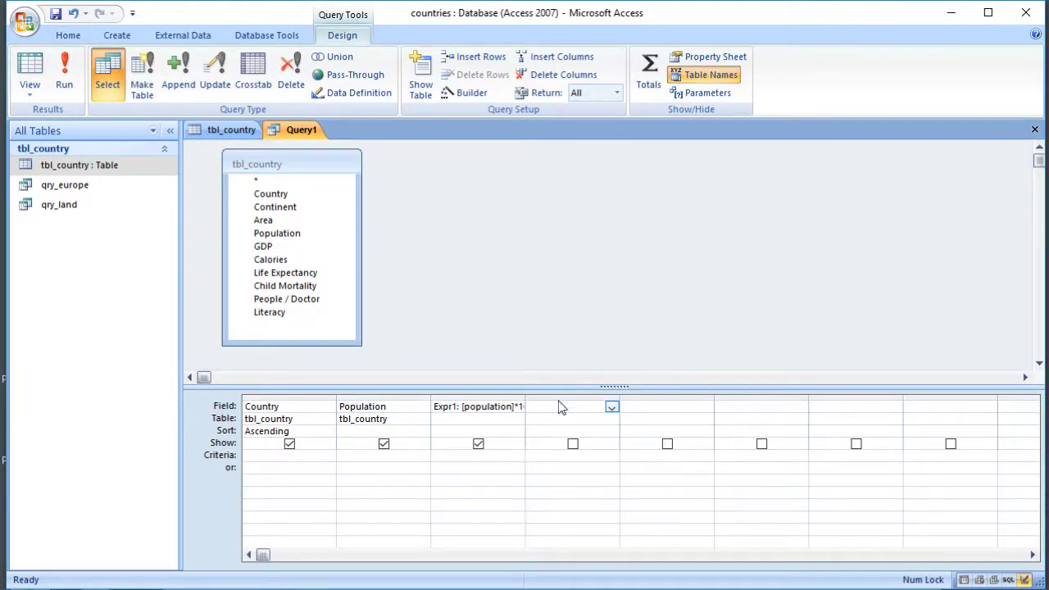
double_click(296, 236)
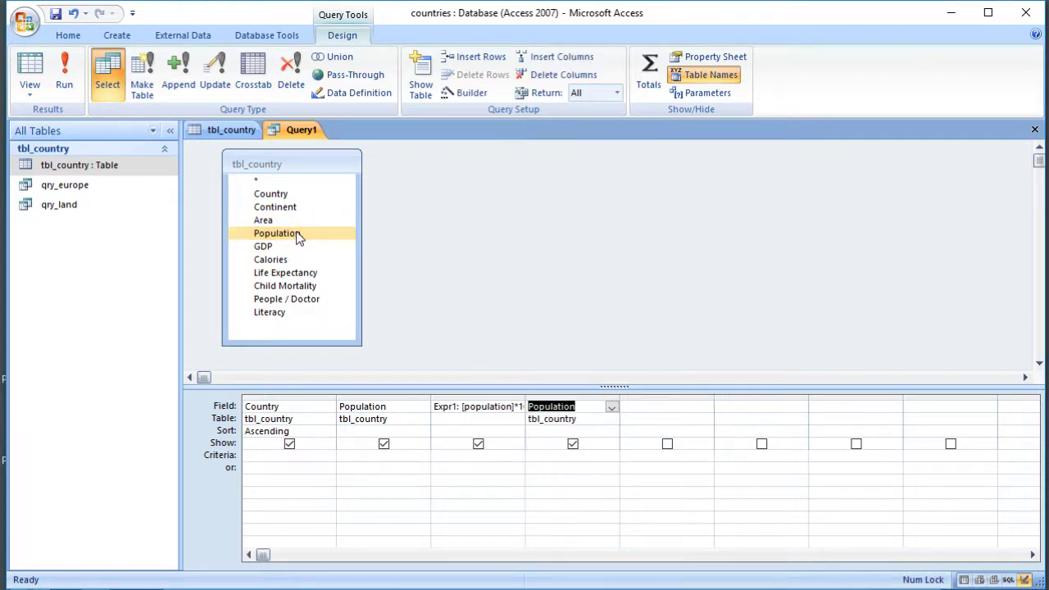
left_click(577, 405)
left_click_drag(581, 406, 527, 405)
key("Delete")
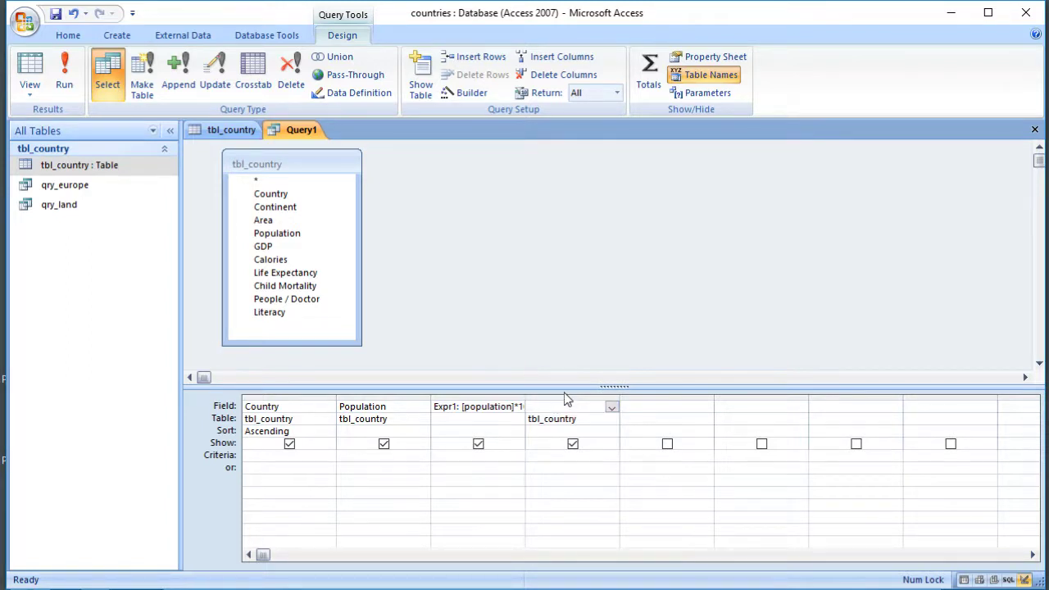
left_click(618, 519)
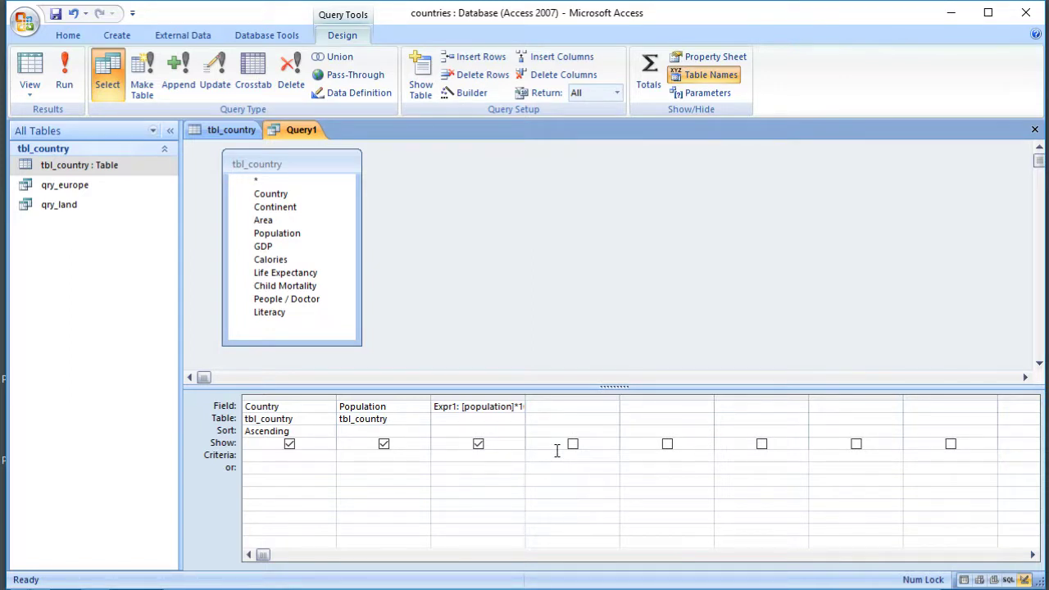
left_click(545, 406)
- In the Expression Builder for the empty field, build [tbl_country]![Population] / [tbl_country]![Area]
right_click(547, 407)
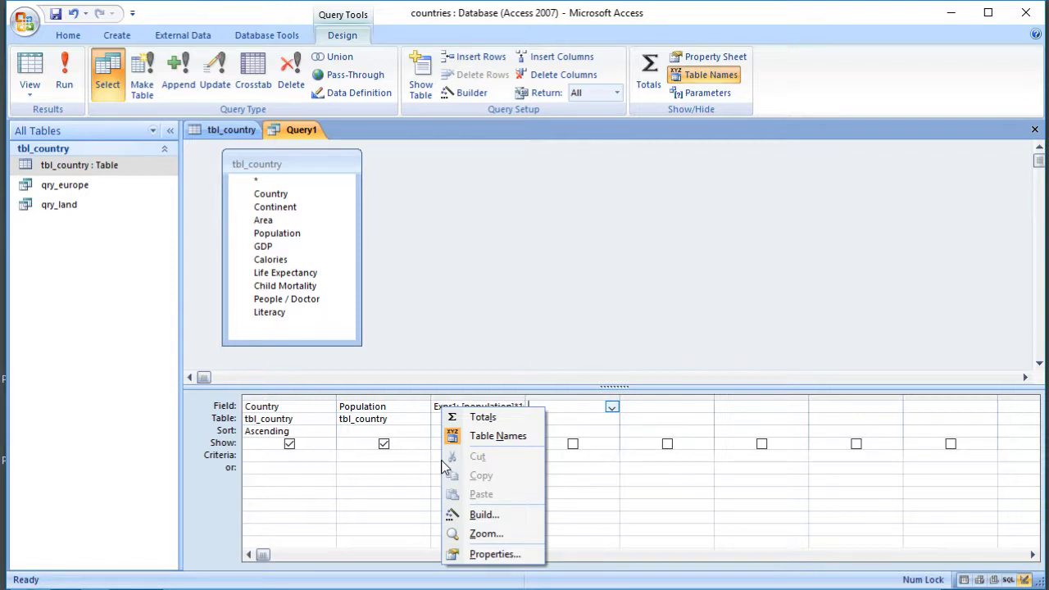
left_click(483, 515)
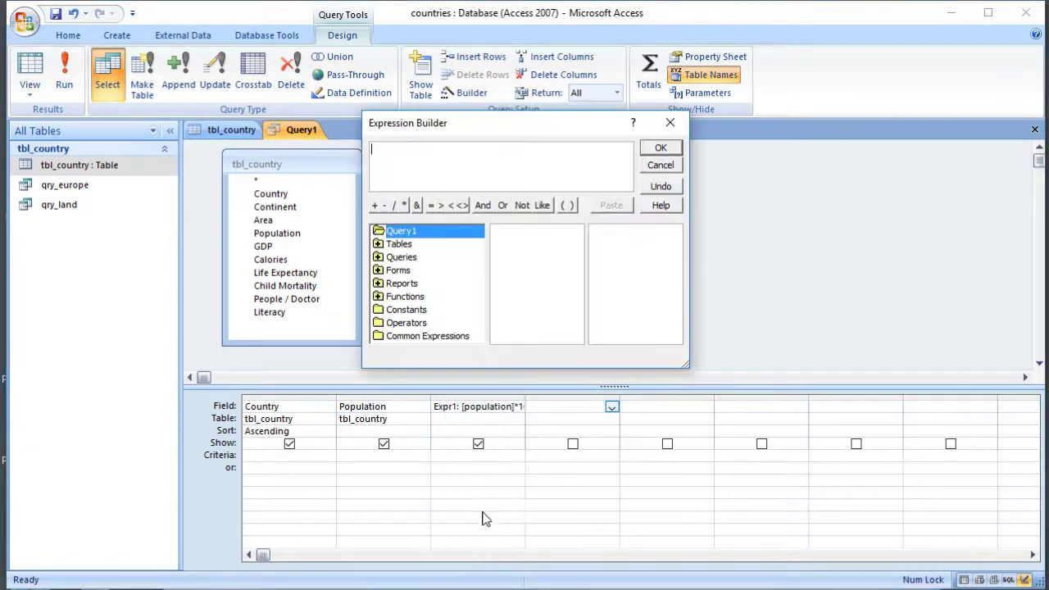
left_click_drag(466, 129, 500, 182)
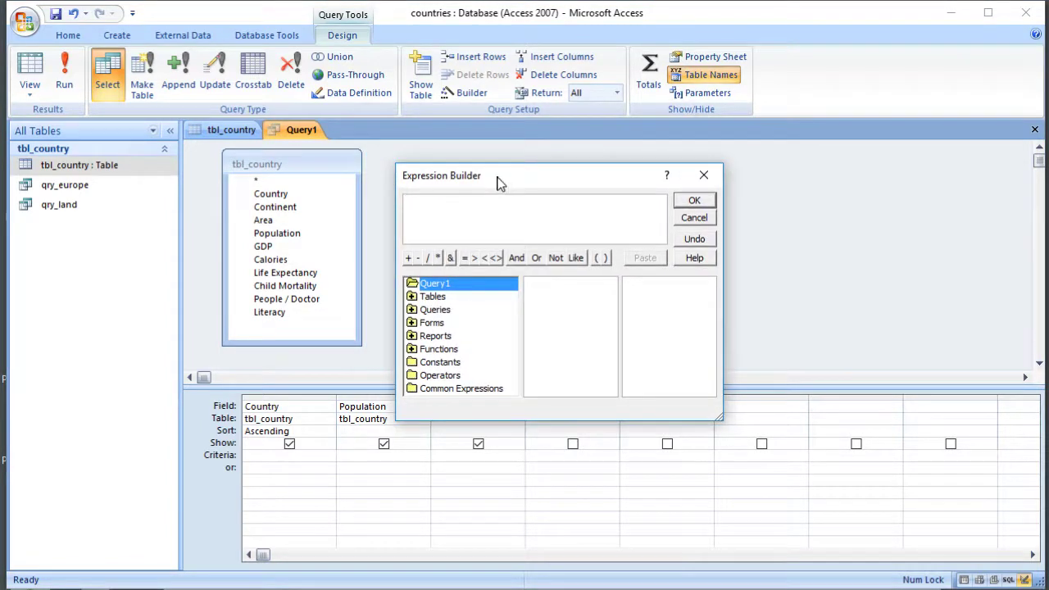
double_click(434, 298)
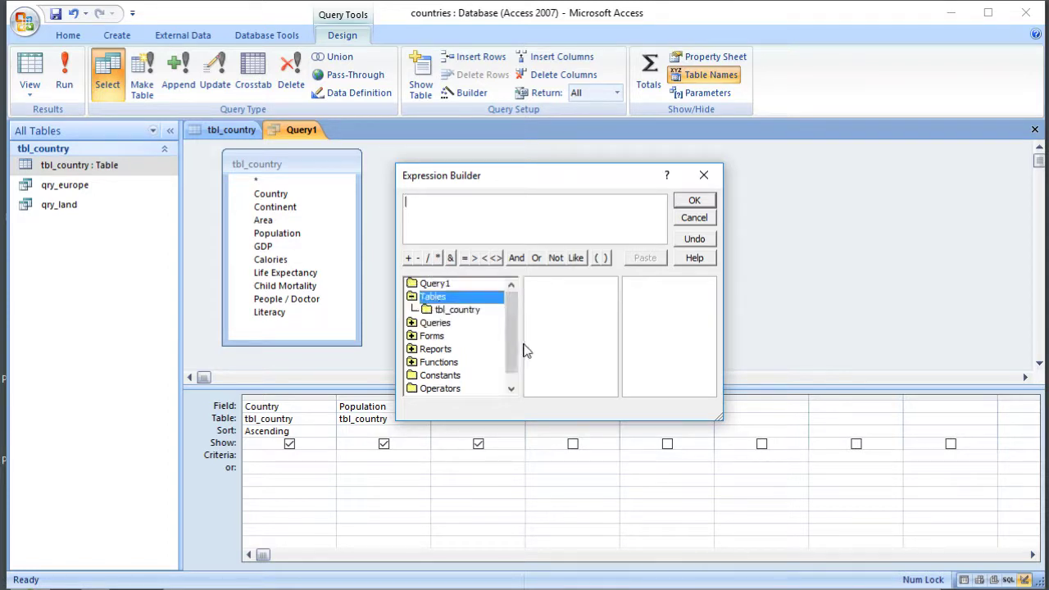
left_click(457, 310)
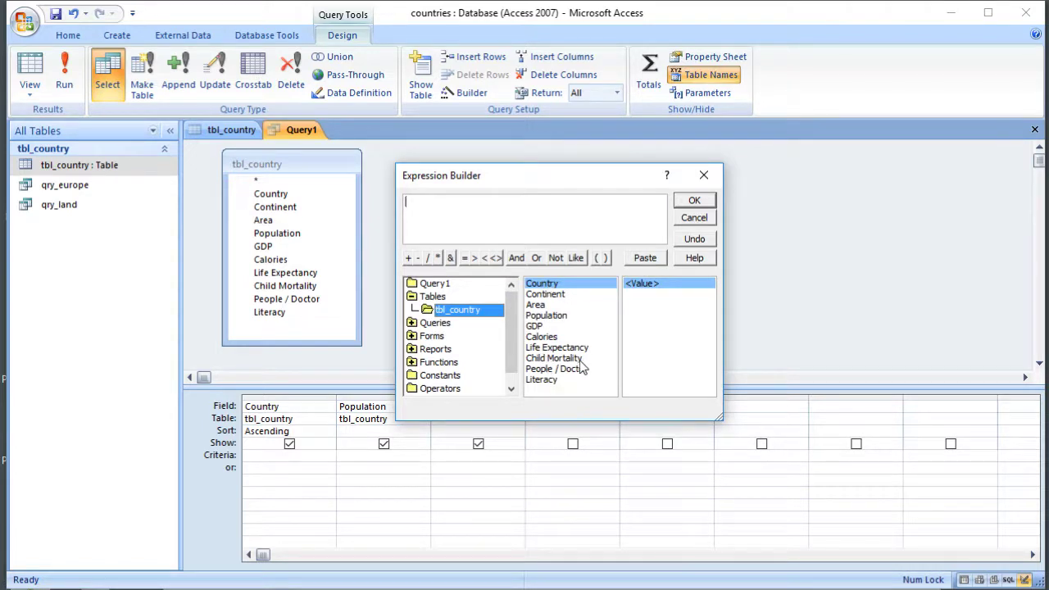
double_click(562, 318)
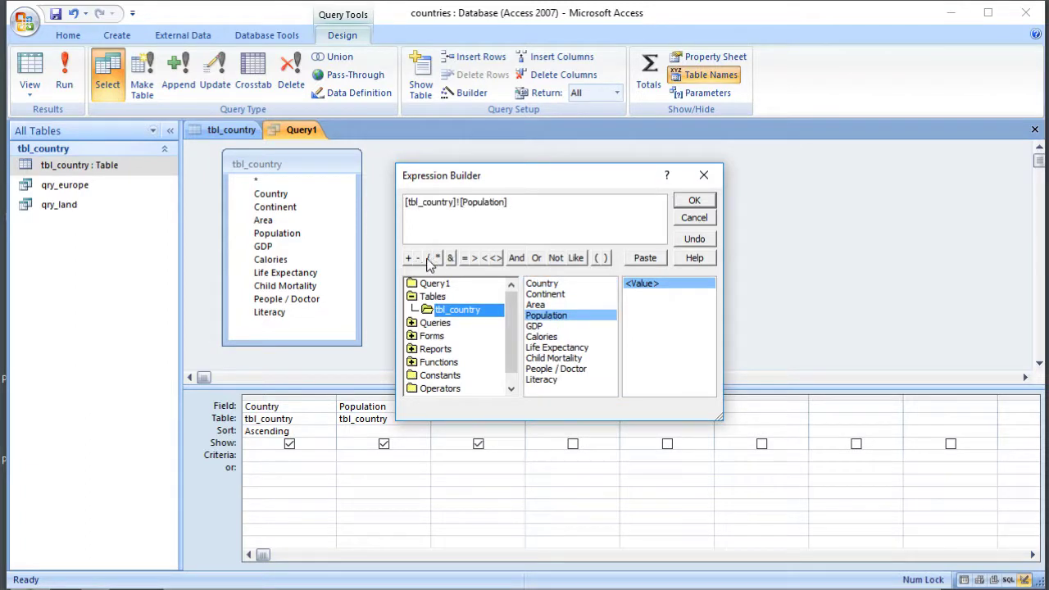
left_click(533, 203)
type("/")
double_click(561, 305)
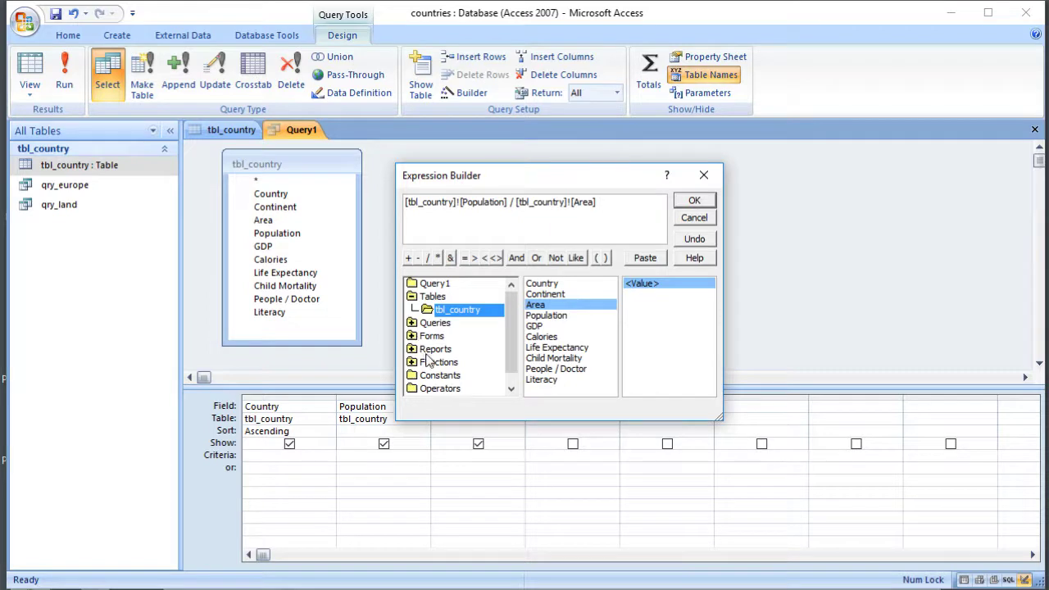
- Browse the Built-In Date/Time functions, then accept the Population/Area expression as column Expr2
left_click(412, 362)
left_click_drag(510, 329, 510, 349)
left_click(469, 338)
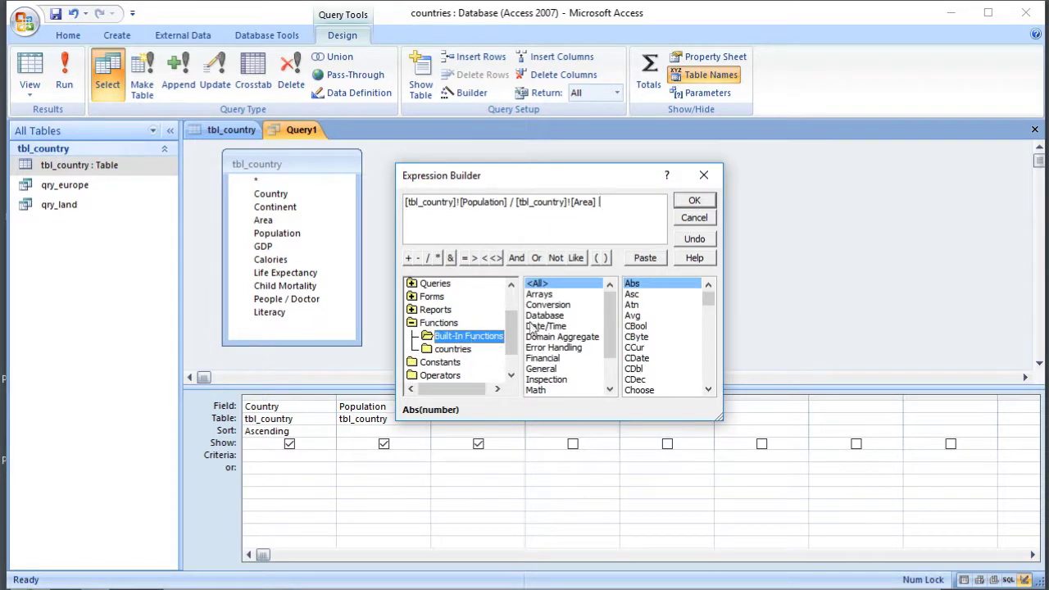
mouse_move(606, 318)
left_mouse_down()
mouse_move(608, 343)
mouse_move(606, 315)
left_mouse_up()
left_click(573, 326)
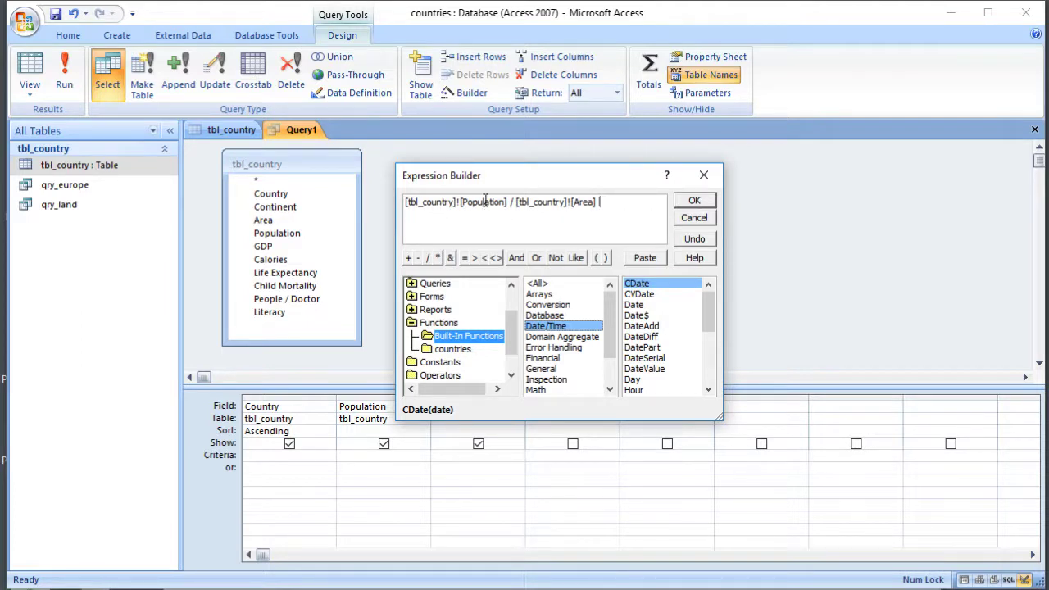
left_click(693, 199)
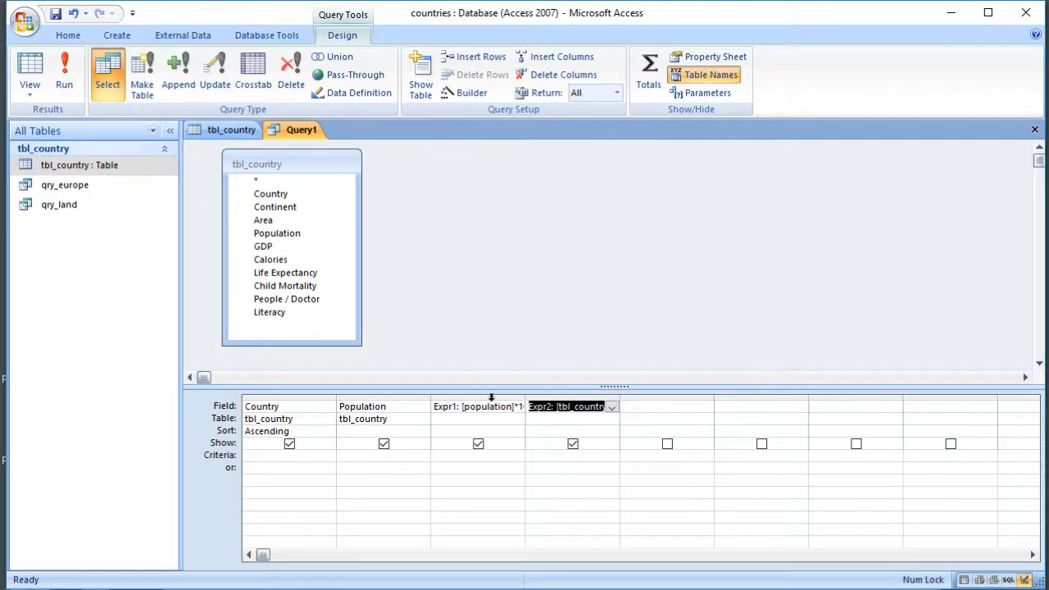
- Delete the Expr1 column, rename Expr2 to density, and view the density results
left_click(491, 396)
key("Delete")
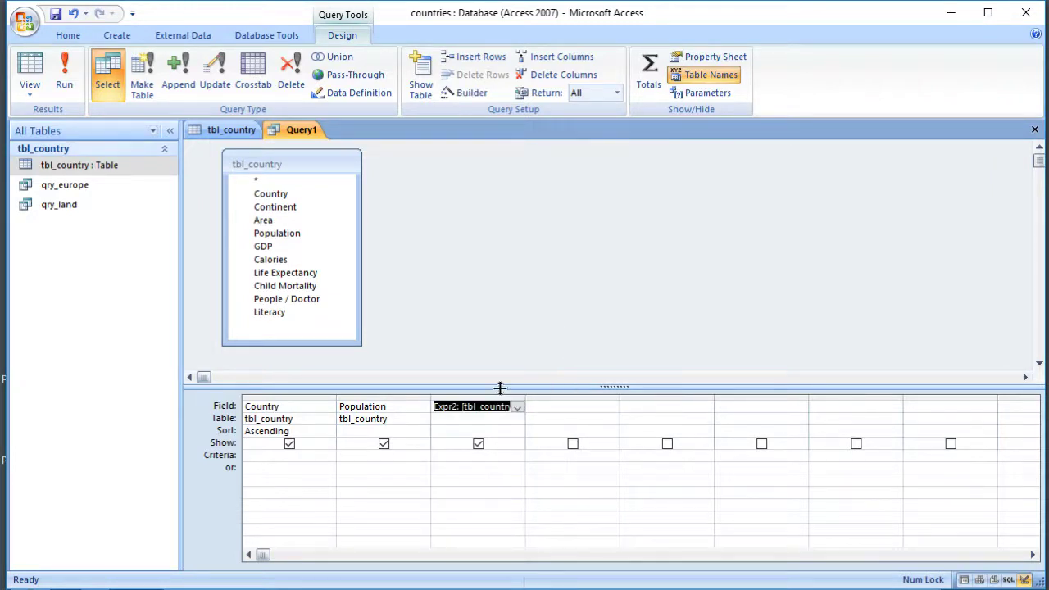
left_click(456, 407)
left_click_drag(456, 407, 402, 406)
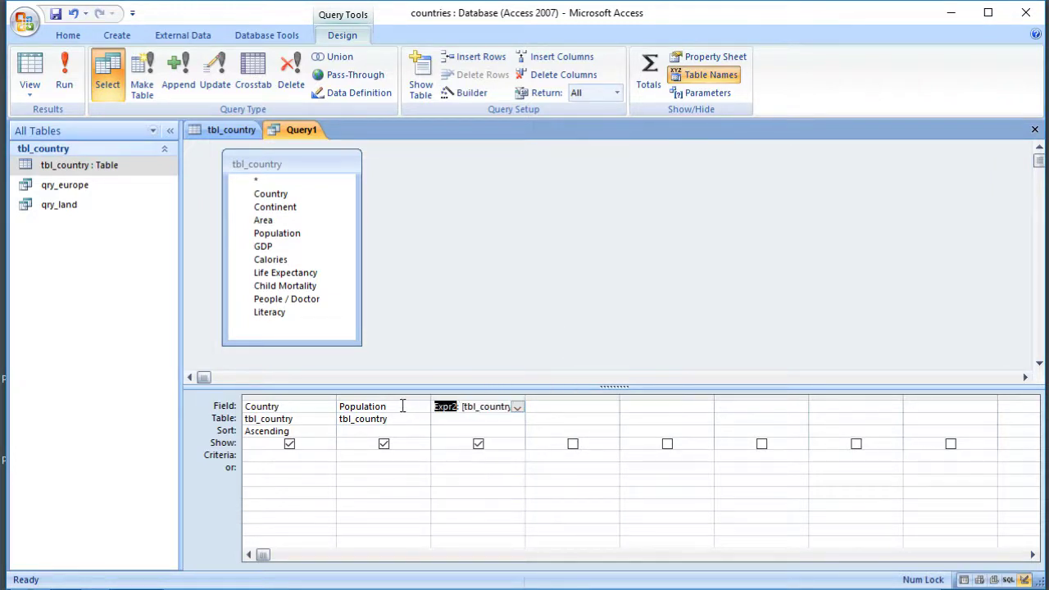
type("density")
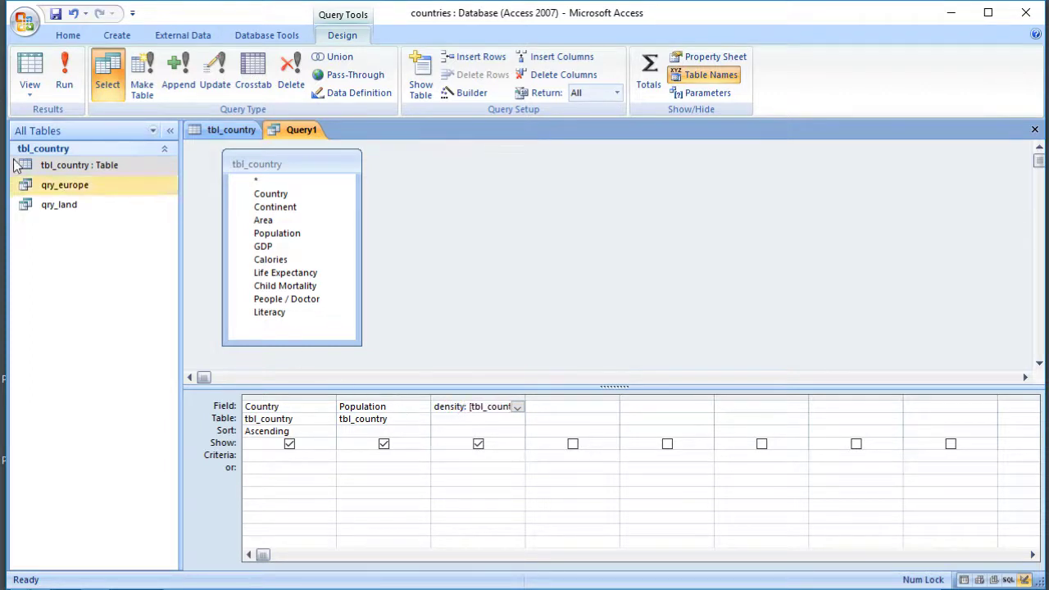
left_click(29, 70)
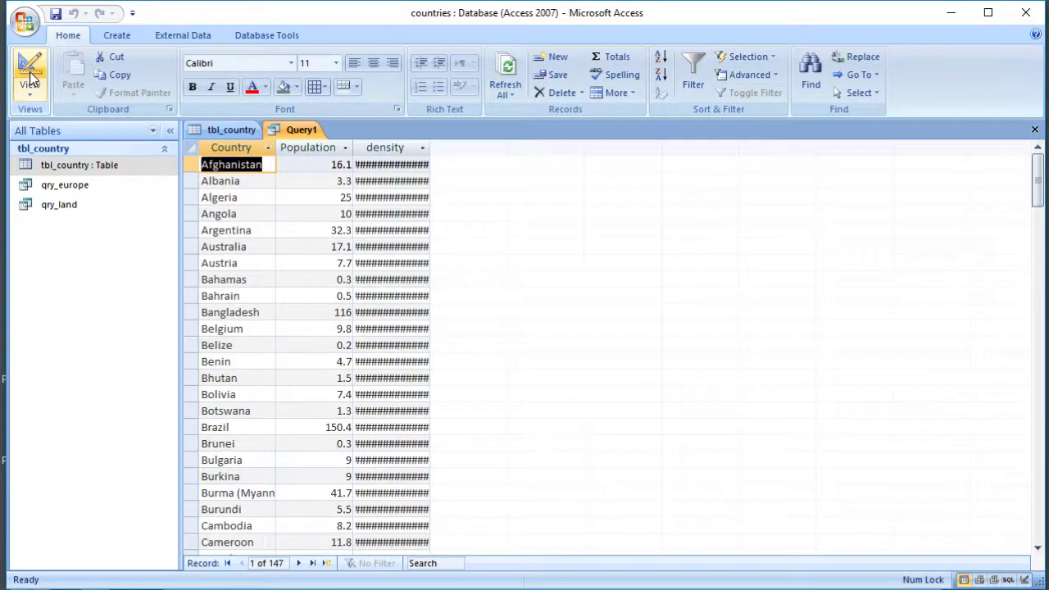
- Widen Query1's density column, check the full values and -05 exponents, then return to Design view
double_click(432, 153)
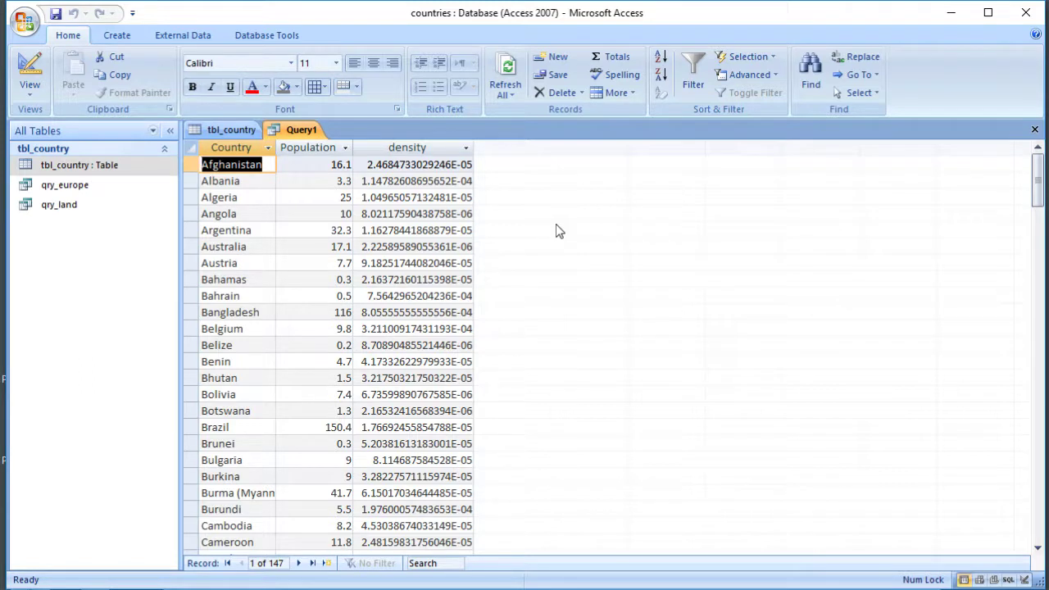
left_click_drag(472, 149, 484, 149)
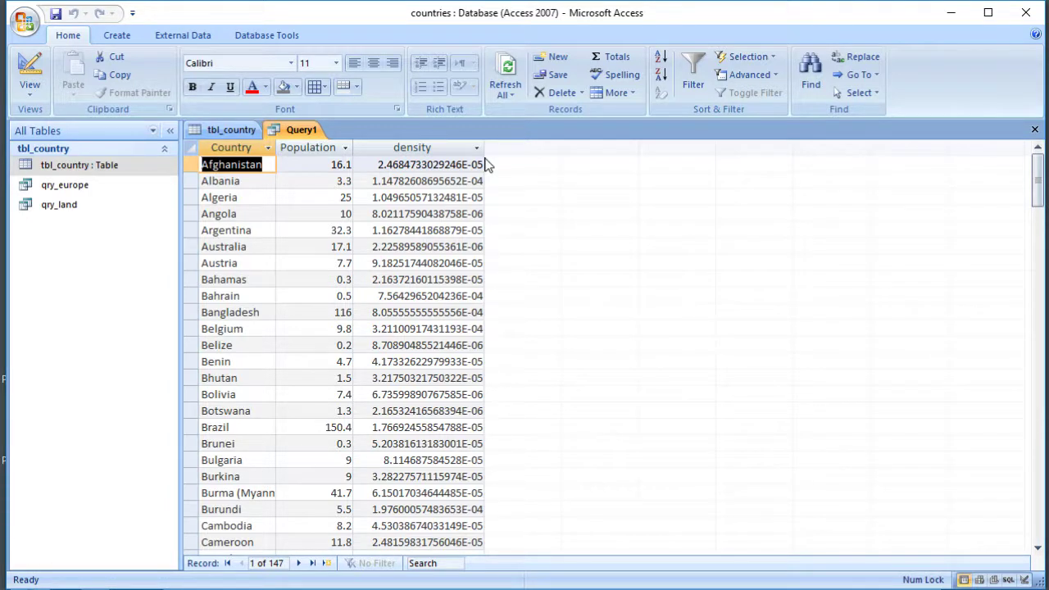
left_click(380, 164)
left_click_drag(379, 164, 460, 156)
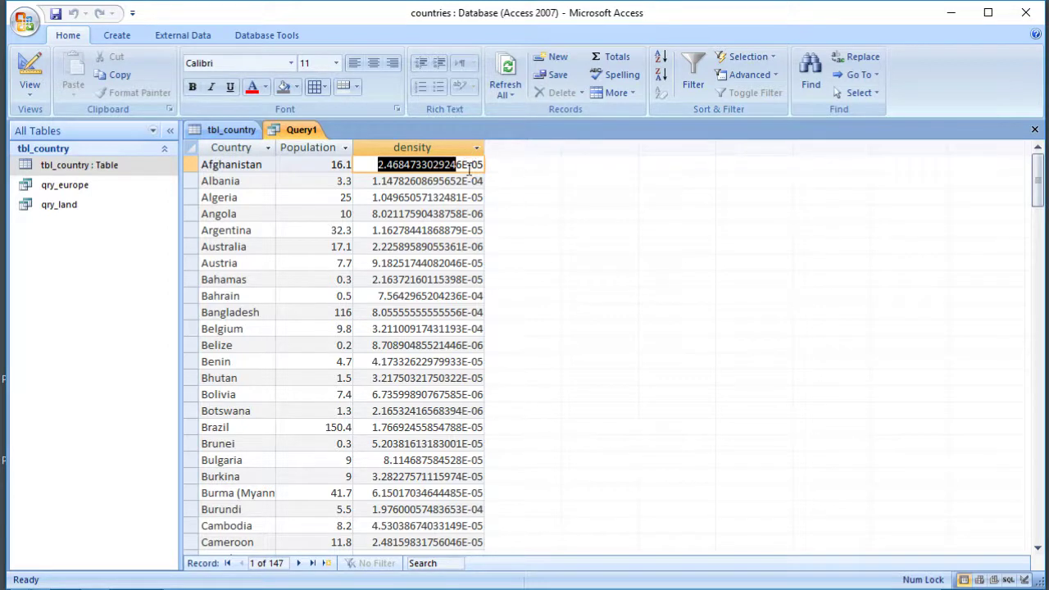
left_click_drag(468, 163, 483, 164)
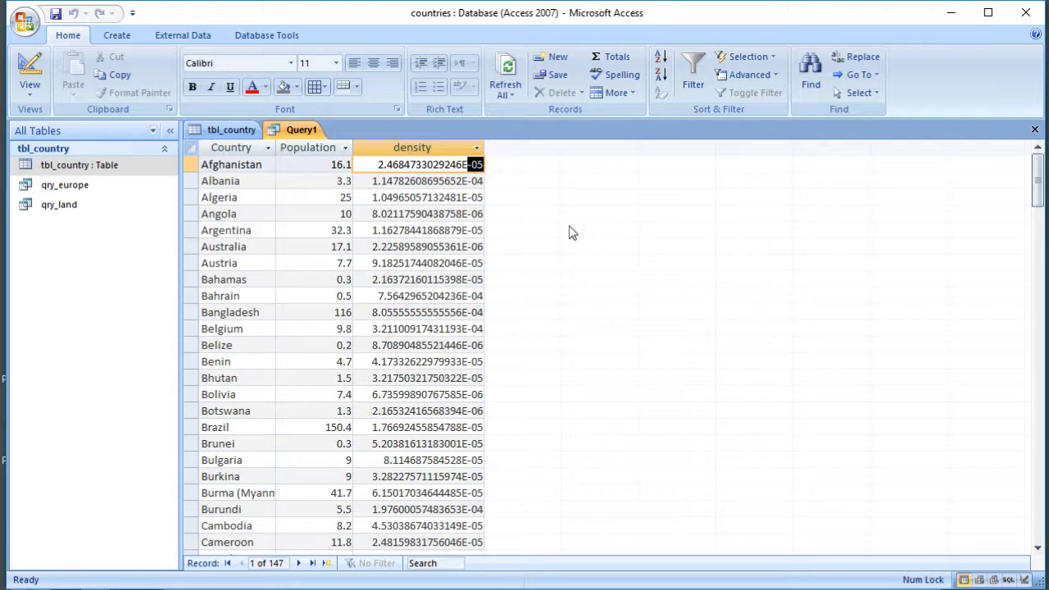
left_click(421, 198)
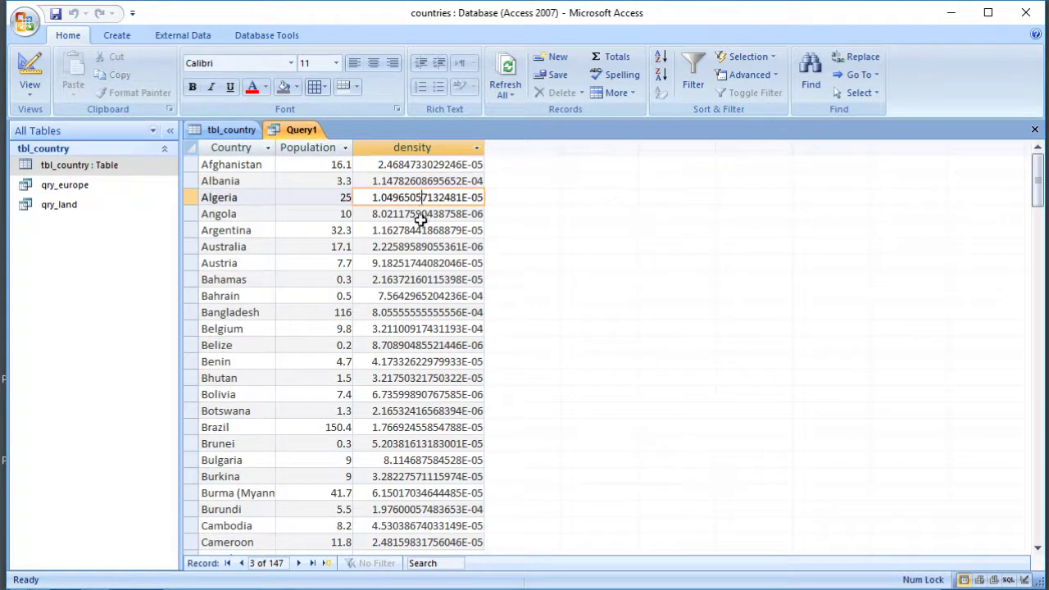
left_click_drag(373, 312, 484, 313)
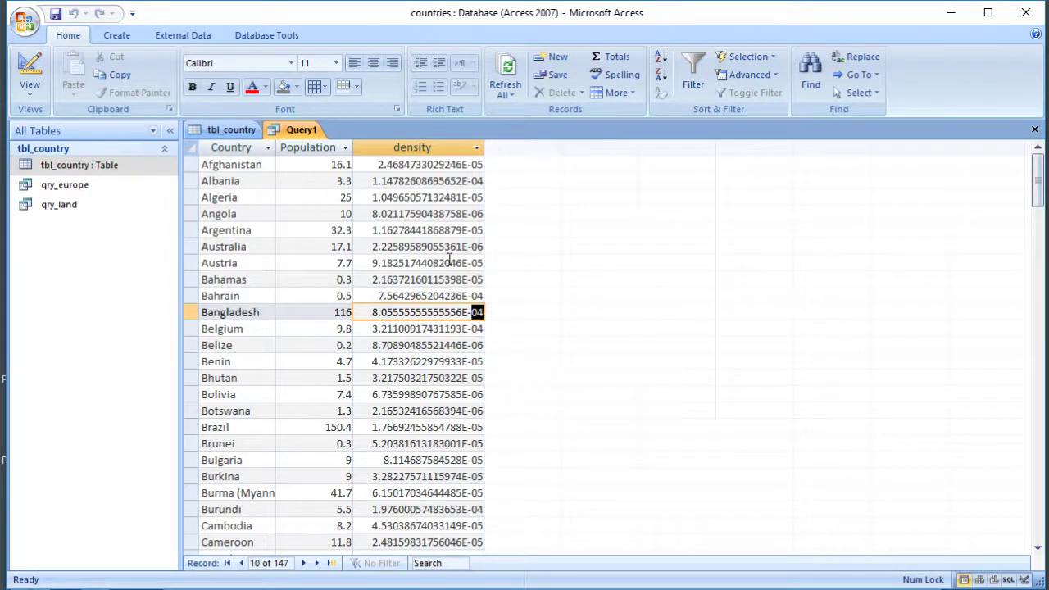
left_click(29, 67)
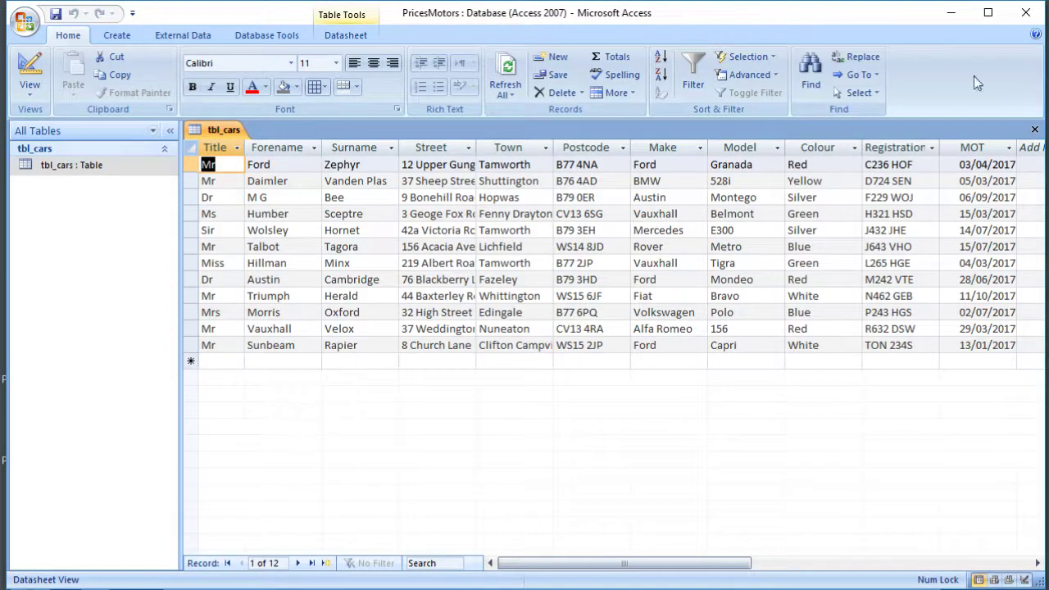
- Select the MOT column of tbl_cars and bring up the Create ribbon commands
left_click(983, 148)
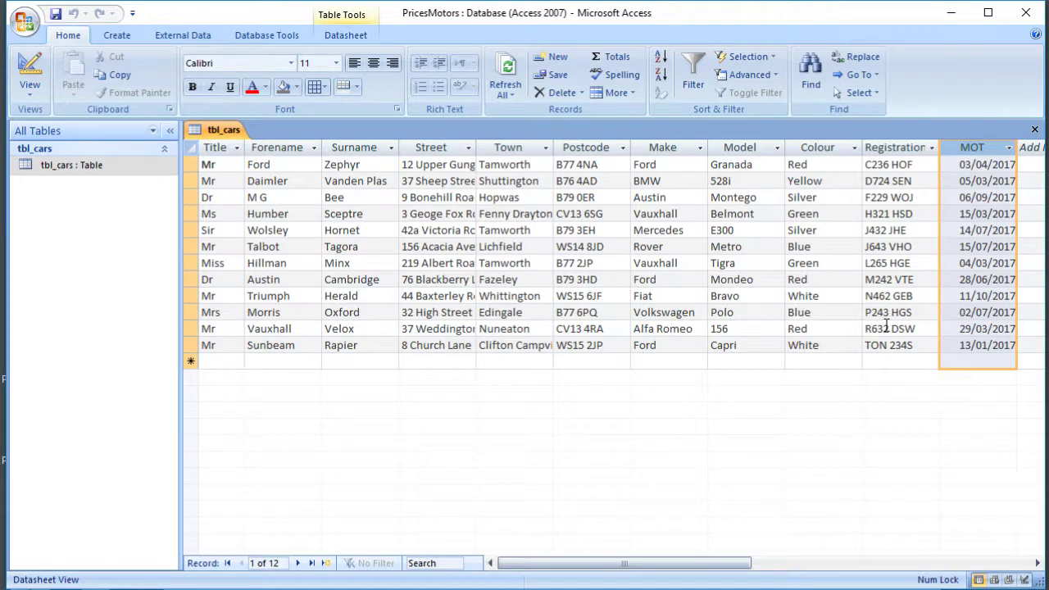
left_click(117, 37)
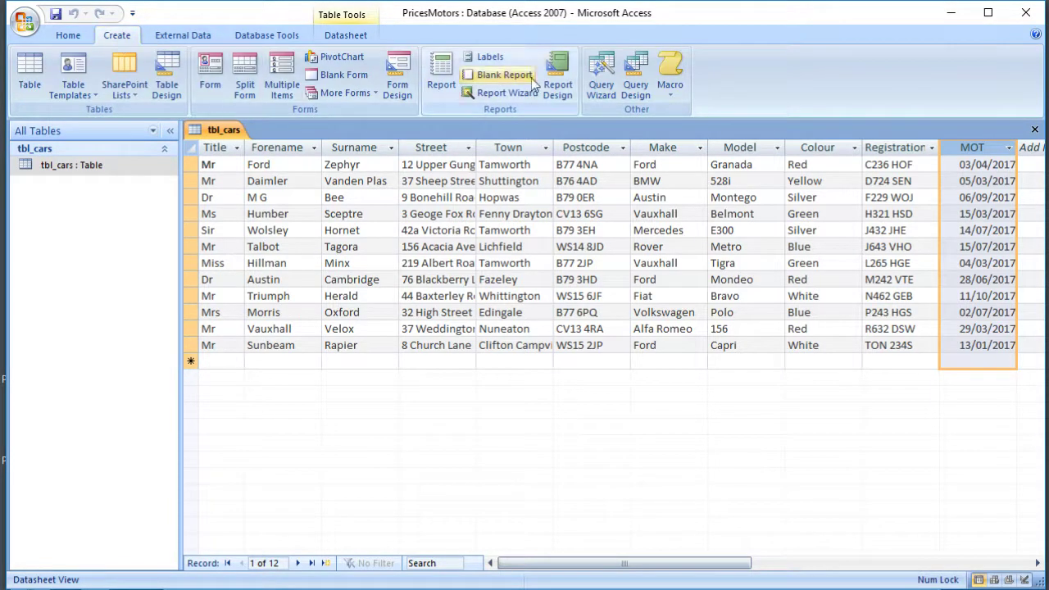
- Start a new query design based on tbl_cars, with its field list enlarged
left_click(635, 77)
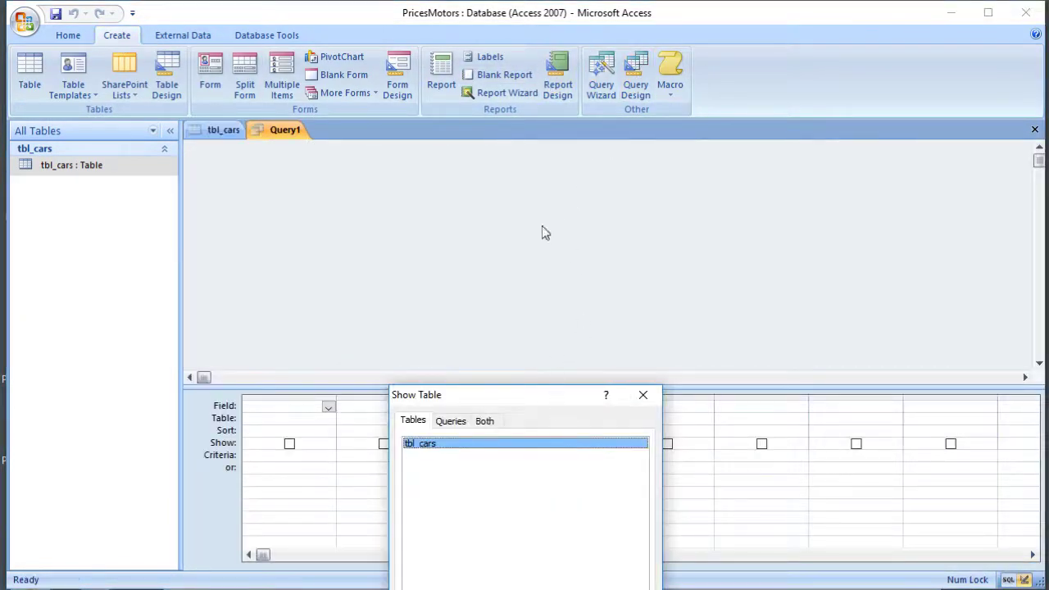
left_click_drag(540, 395, 540, 188)
double_click(463, 241)
left_click(620, 416)
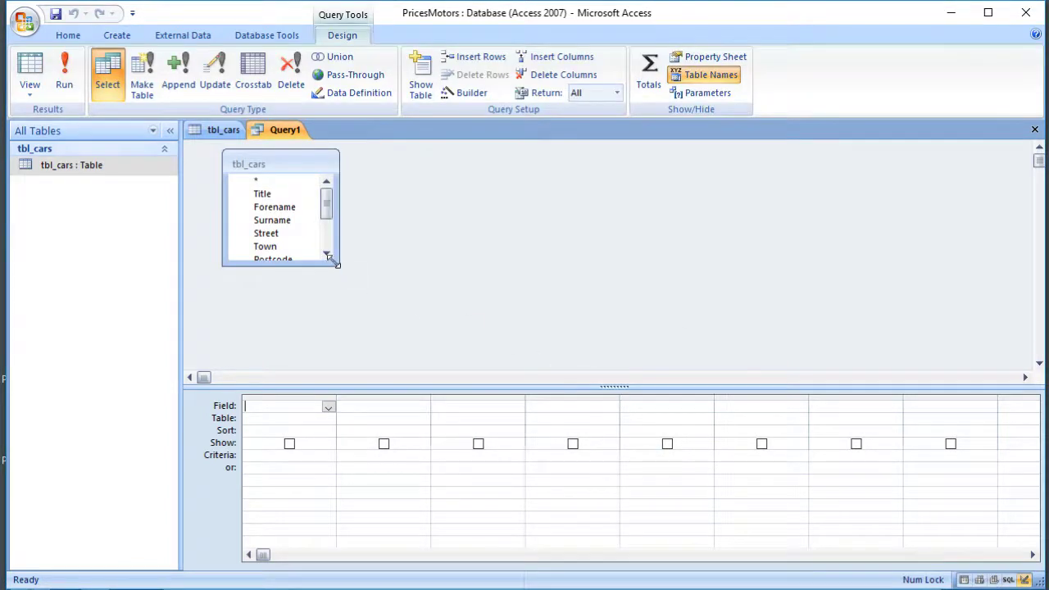
left_click_drag(335, 263, 412, 339)
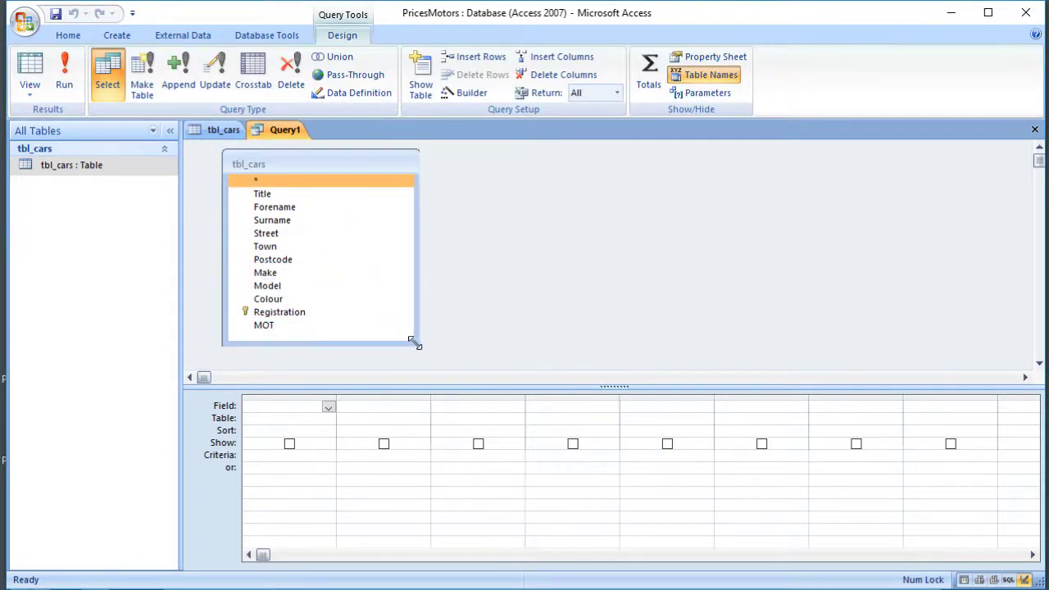
- Add Registration, Make, Model and MOT to the query grid and run it
double_click(299, 311)
double_click(292, 274)
left_click(296, 288)
double_click(295, 288)
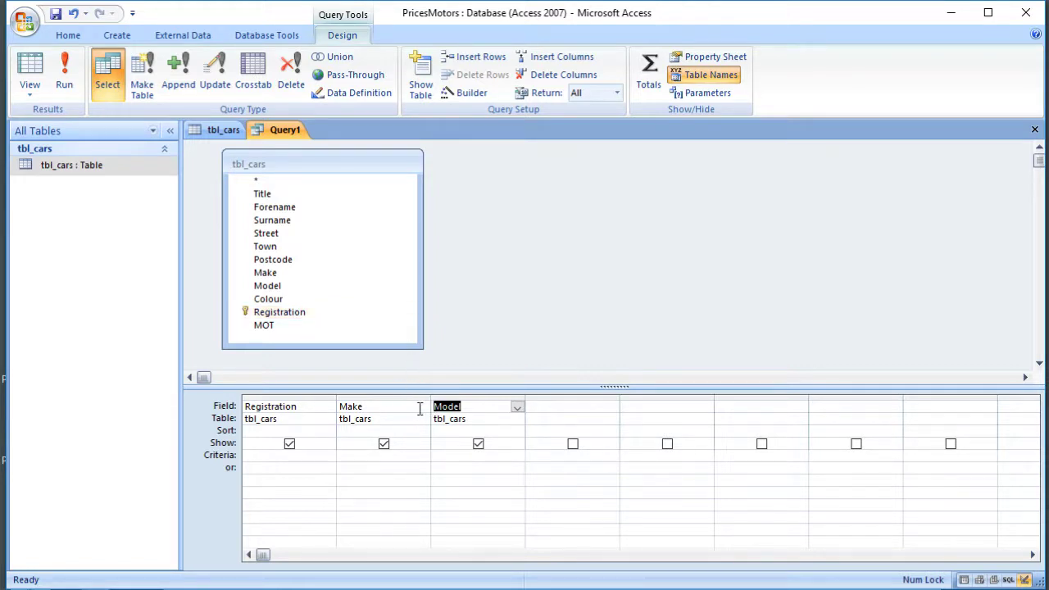
double_click(282, 325)
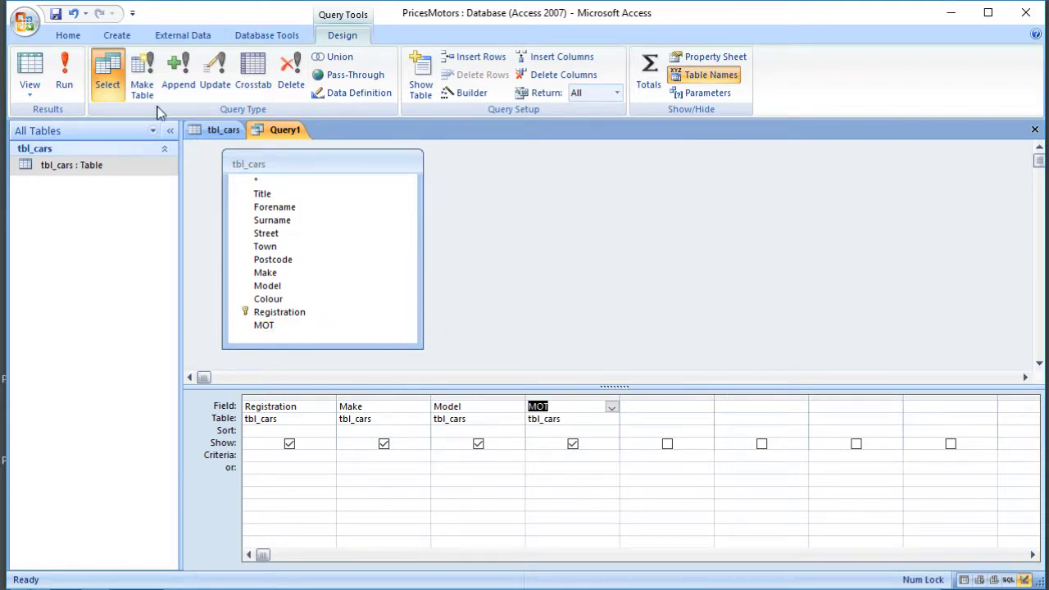
left_click(35, 69)
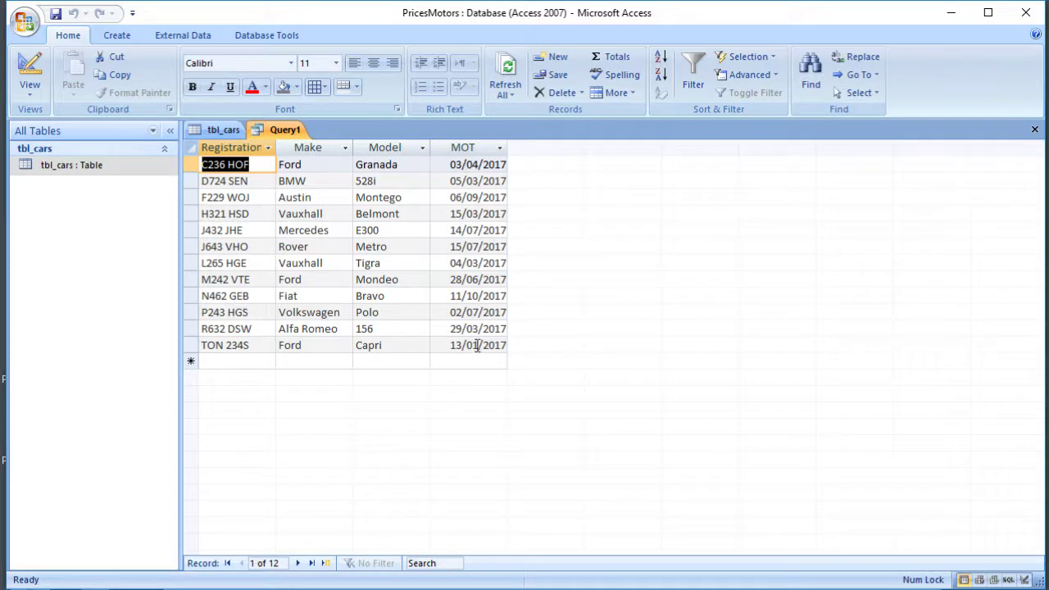
- Replace the MOT field with the expression month(MOT) and view each car's MOT month number
left_click(31, 70)
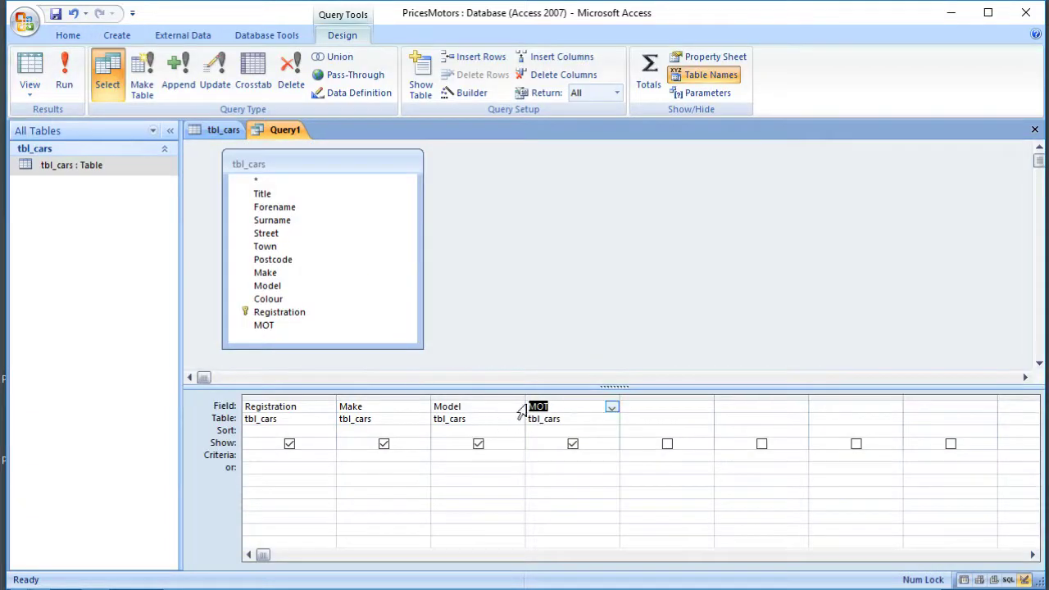
left_click(530, 402)
type("month(")
key("BackSpace")
type("(")
key("End")
type(")")
left_click(30, 73)
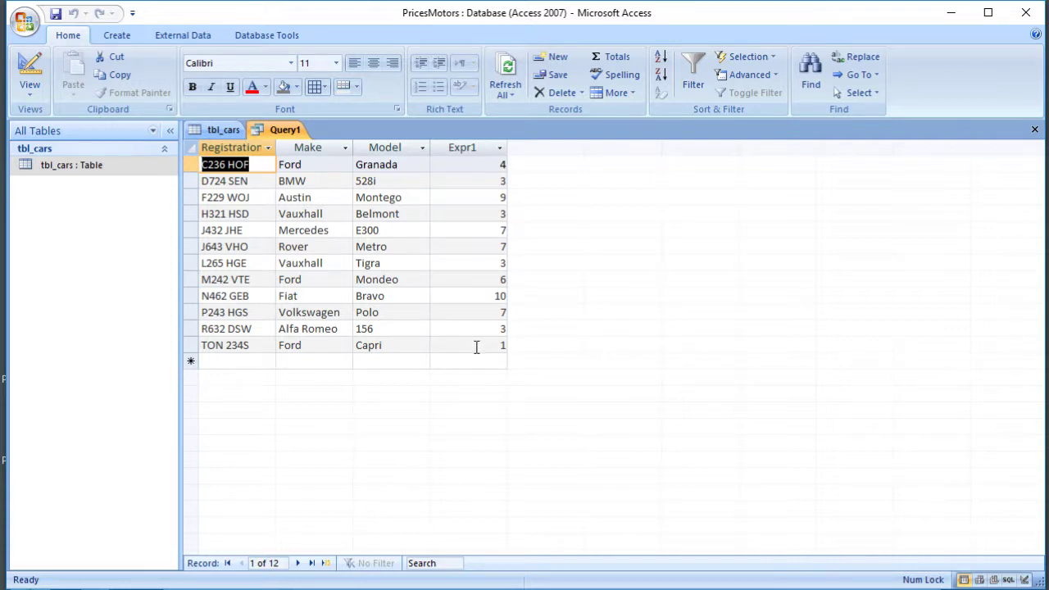
- Give Expr1 the criterion month(date())+1 and run the query for next-month MOTs
left_click(32, 65)
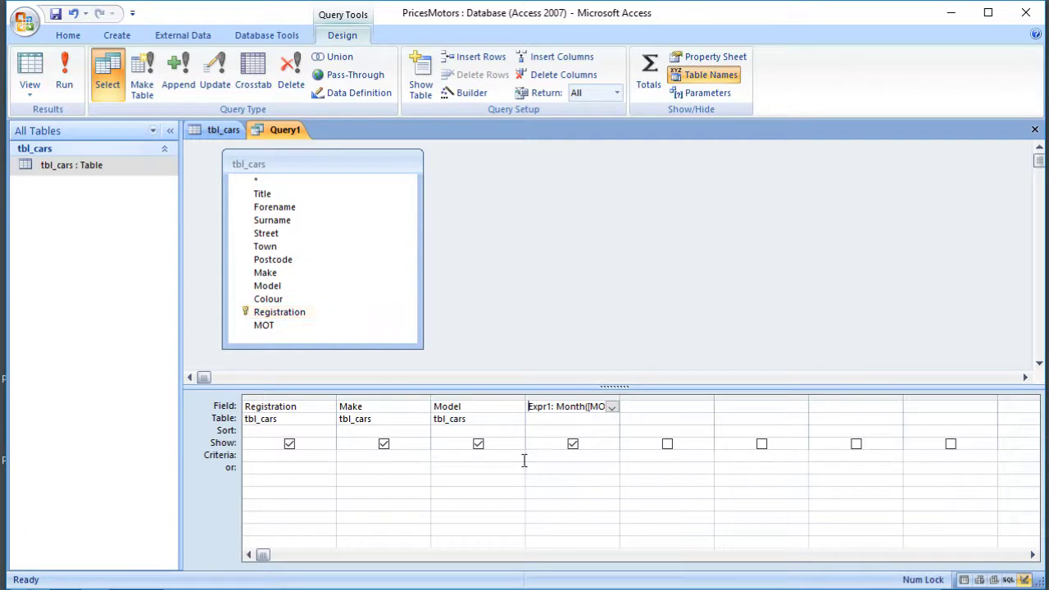
left_click(624, 397)
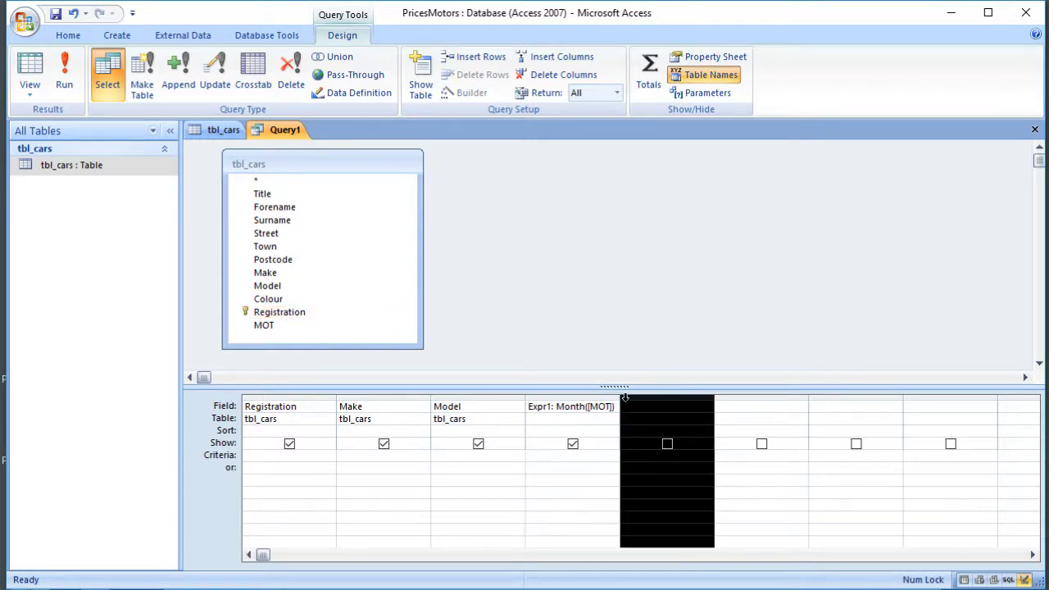
left_click(578, 457)
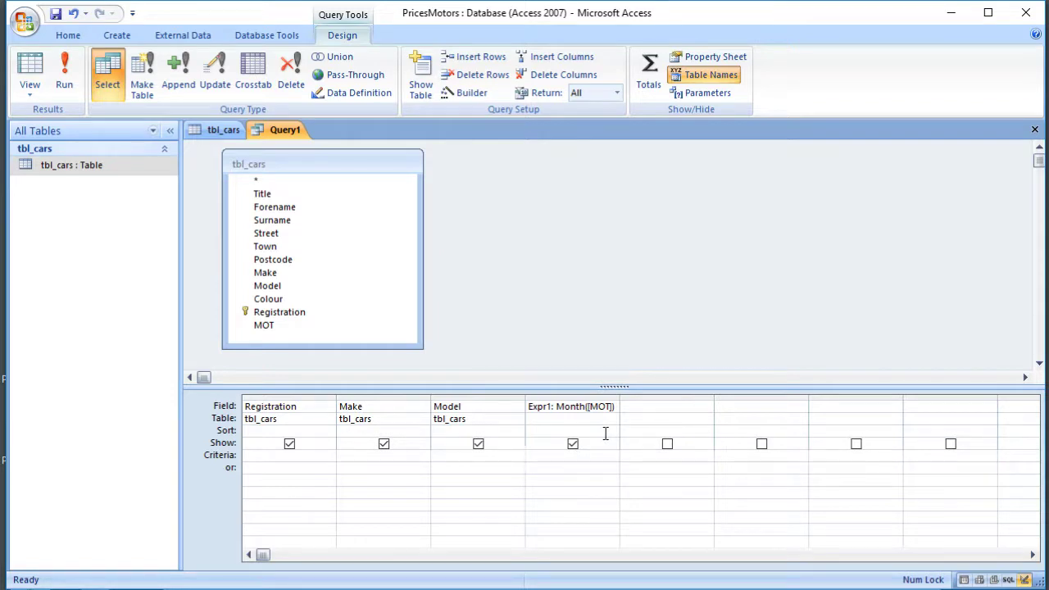
type("month")
type("i")
type("date")
type("()")
type(")+")
type("1")
left_click(30, 70)
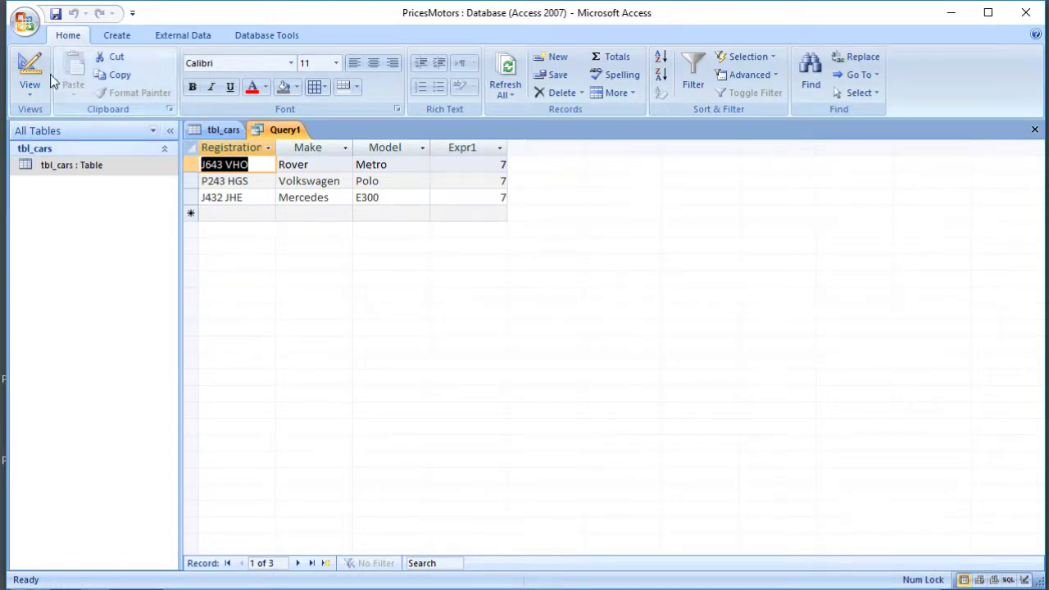
- Add MOT as a new column, hide Expr1, and view the three cars' MOT dates
left_click(42, 73)
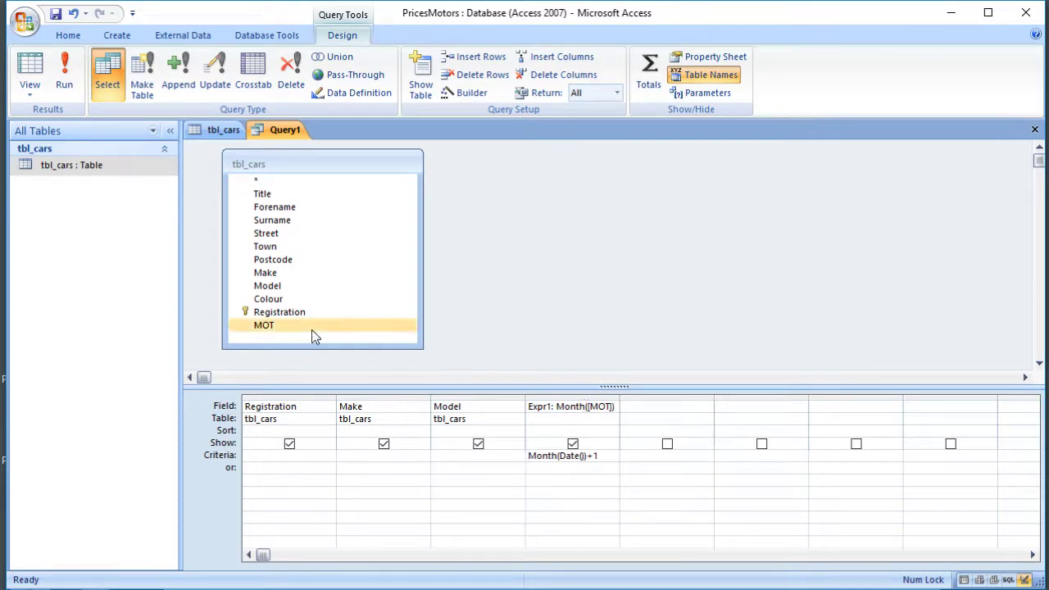
double_click(279, 326)
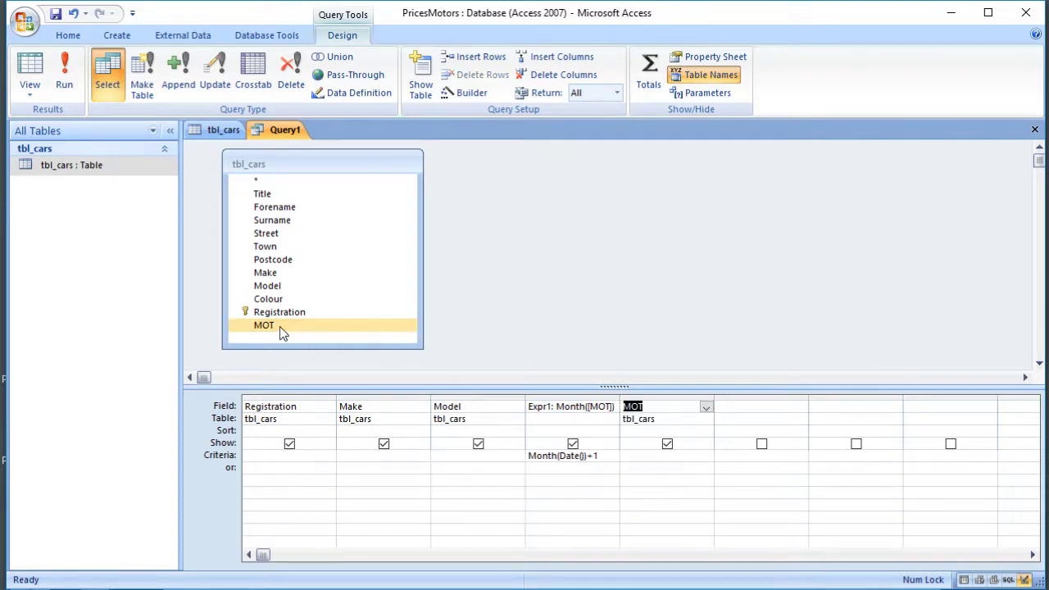
left_click(573, 444)
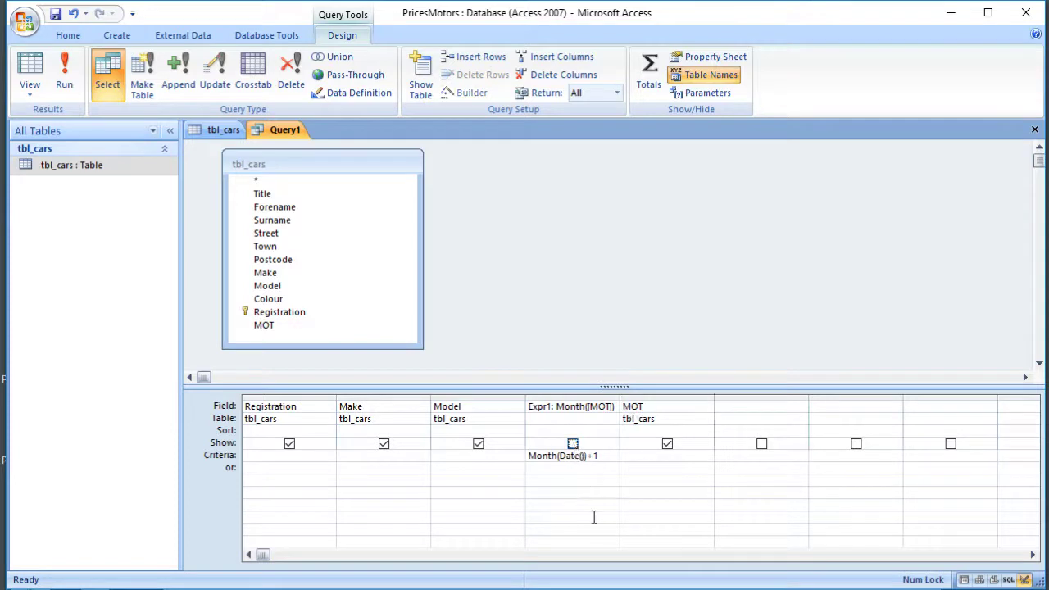
left_click(47, 86)
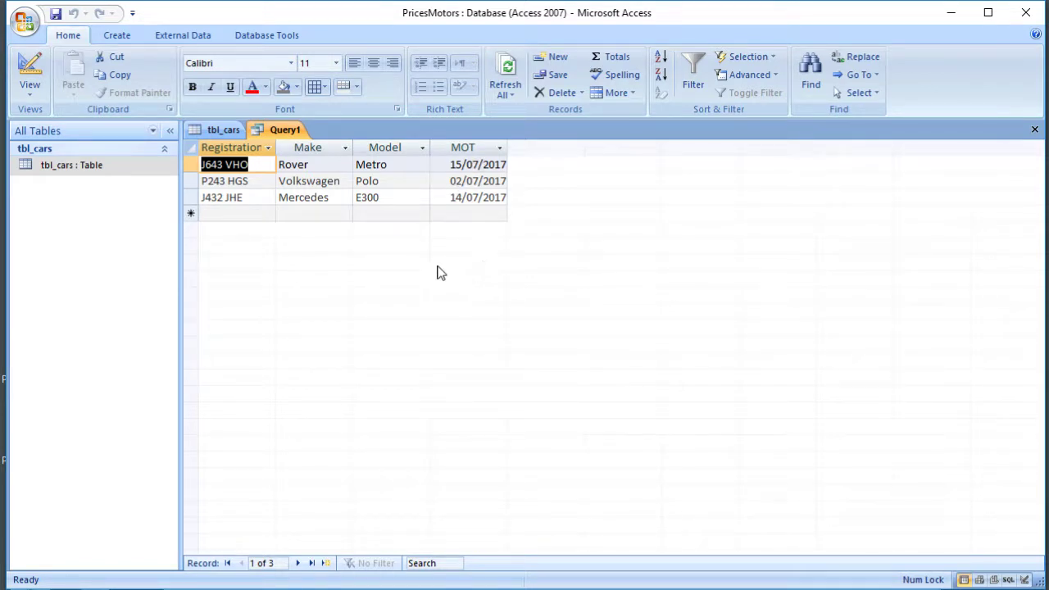
- Save the query under the name qry_MOT
left_click(56, 15)
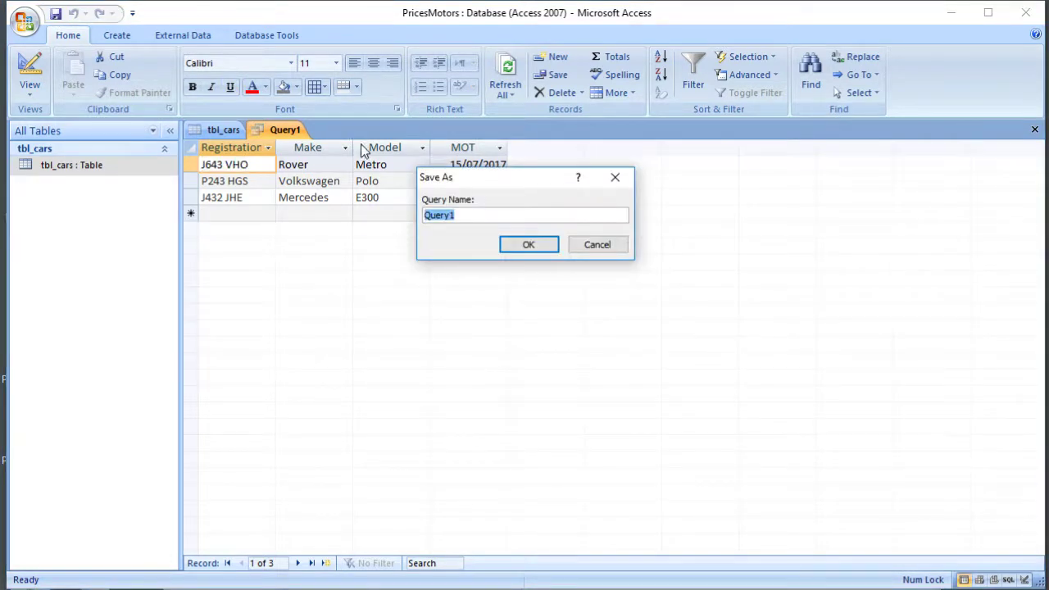
type("qry_MOT")
left_click(524, 245)
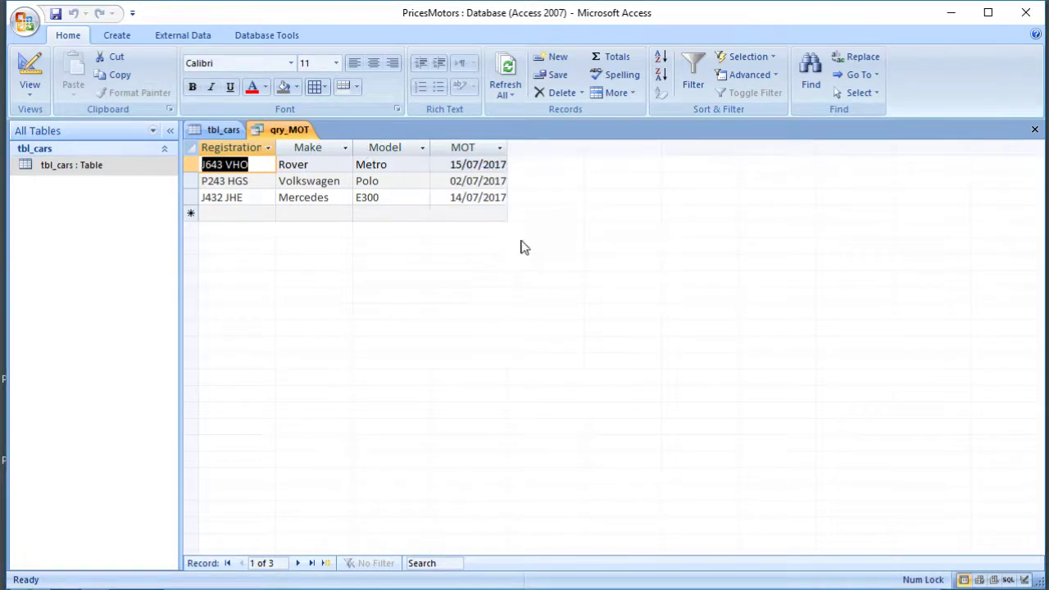